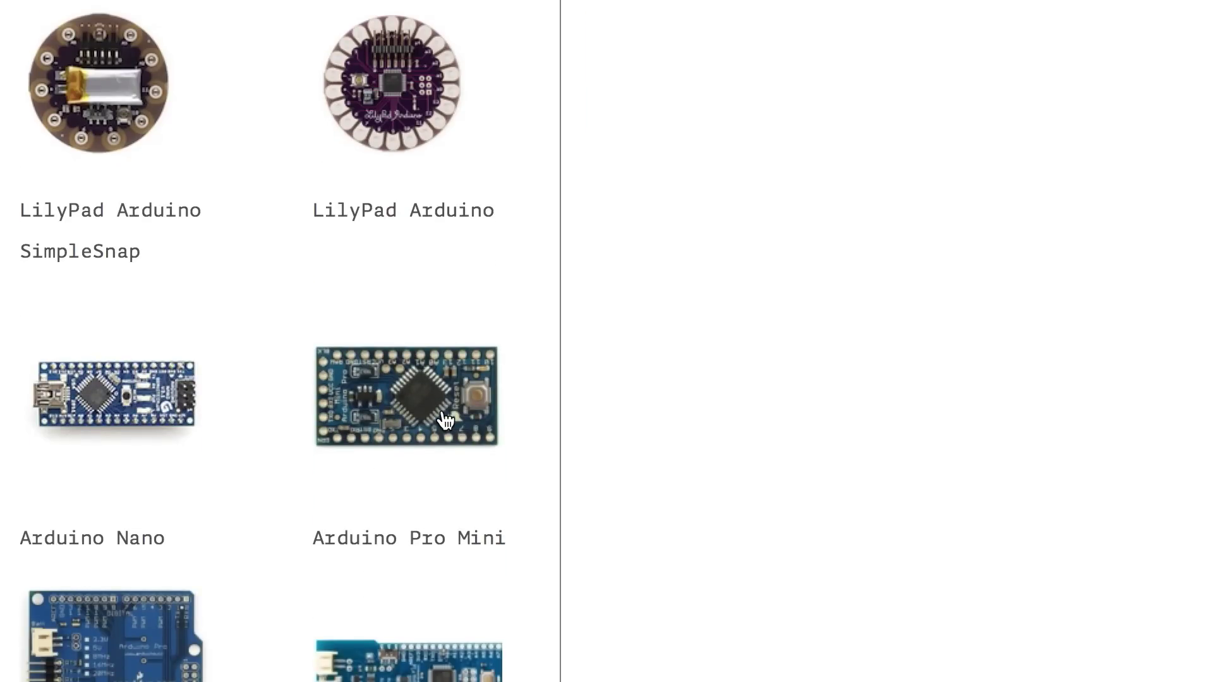
- Open the Arduino Pro Mini product page and scroll to its Schematic & Reference Design files
left_click(445, 420)
scroll(496, 409, "down", 5)
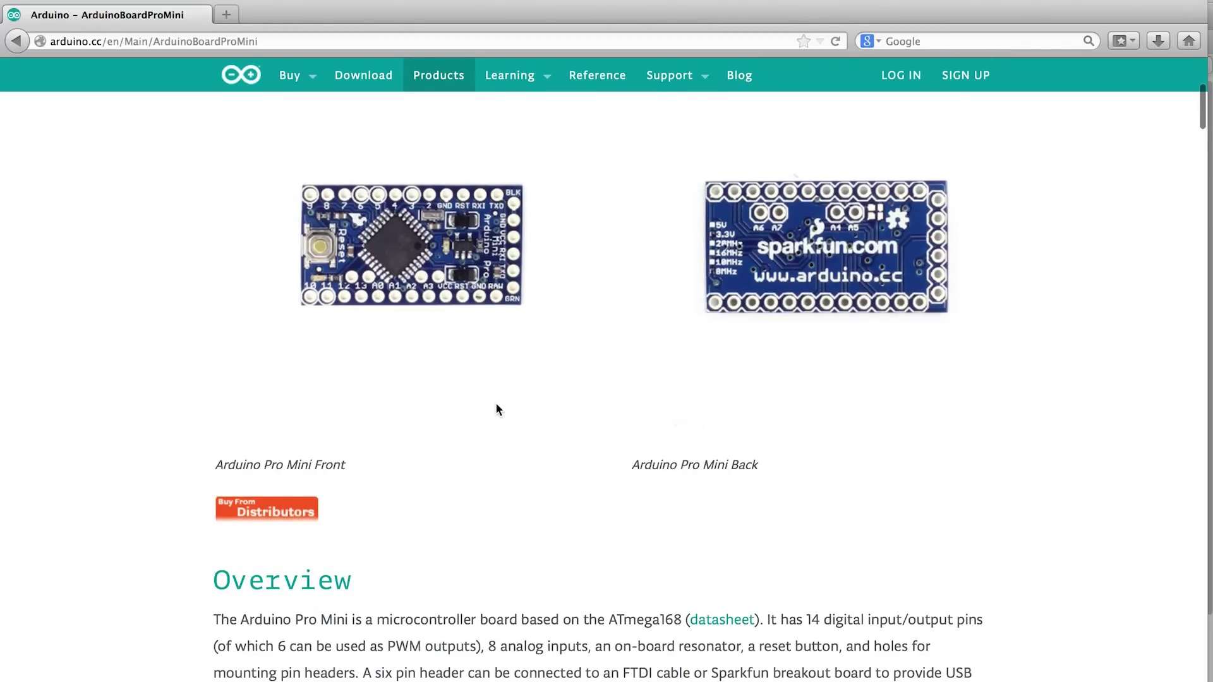
scroll(496, 405, "down", 7)
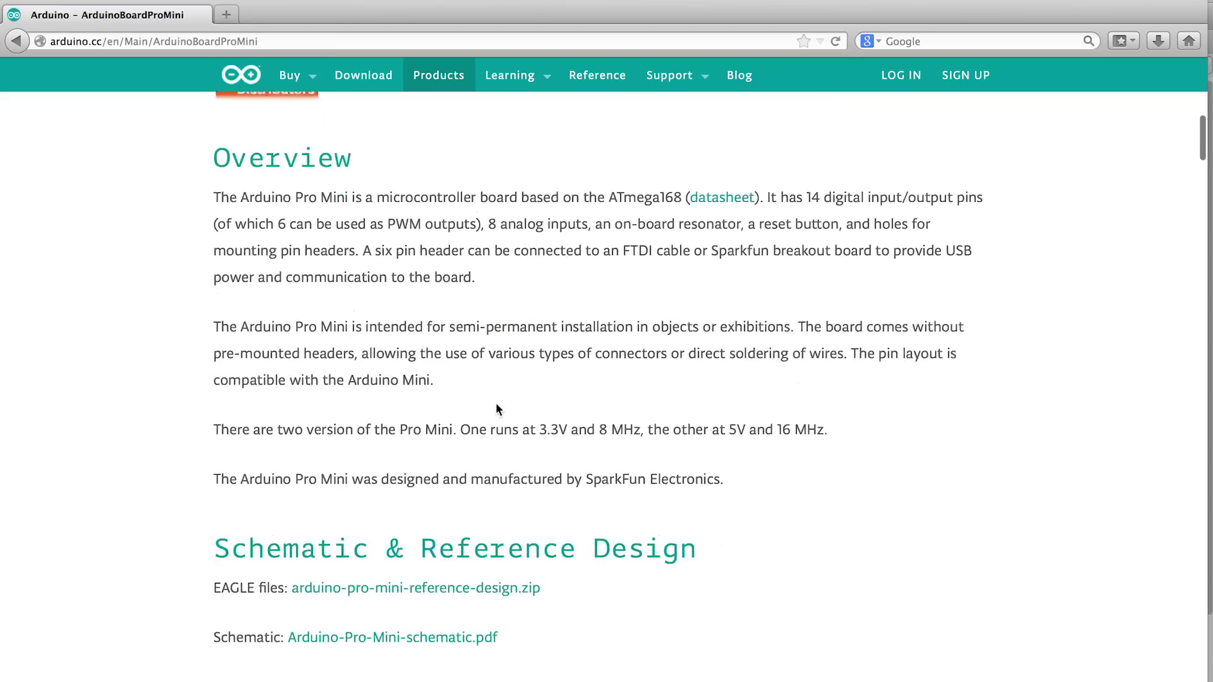
scroll(496, 408, "down", 1)
left_click_drag(555, 503, 277, 508)
left_click(301, 528)
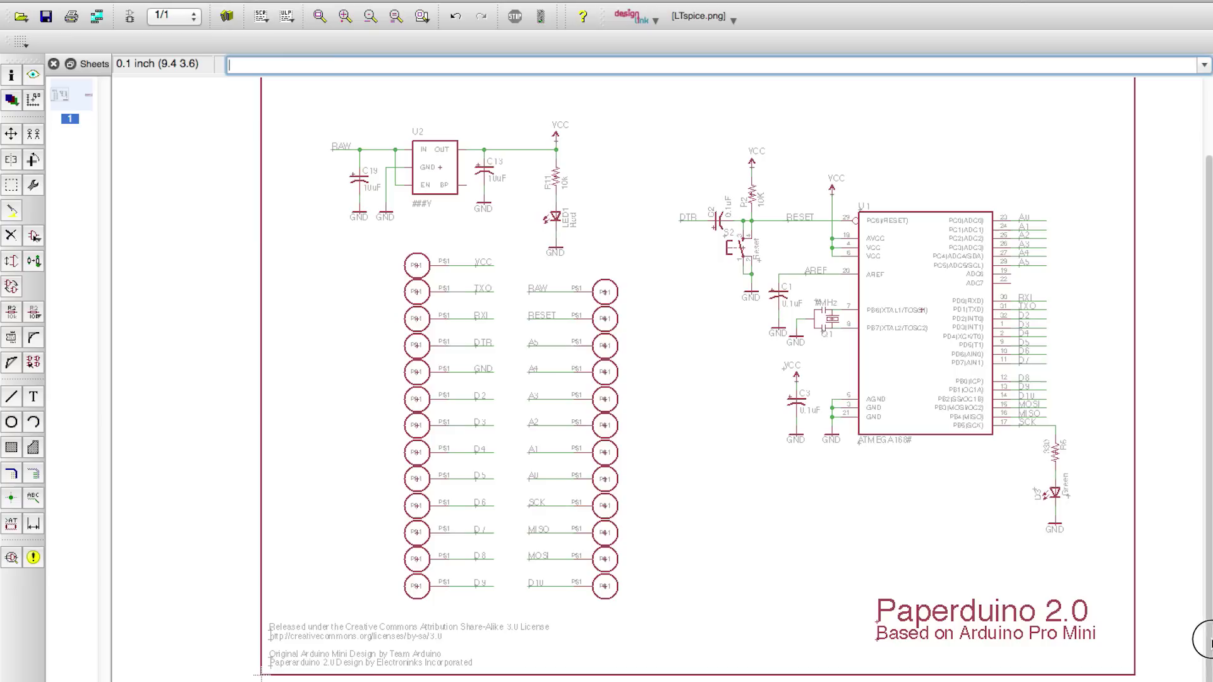
- Zoom and pan around Arduino-Pro-Mini-v10.sch to view its ATMEGA168, regulator and header pins
scroll(799, 400, "up", 2)
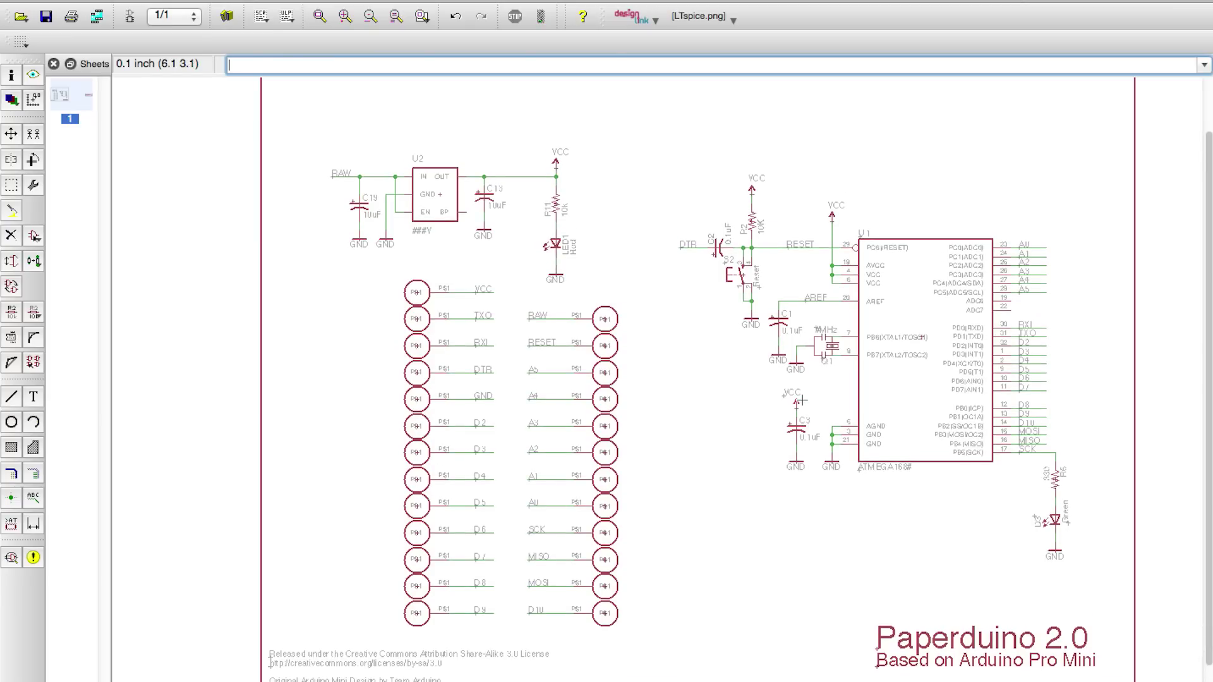
scroll(517, 435, "up", 3)
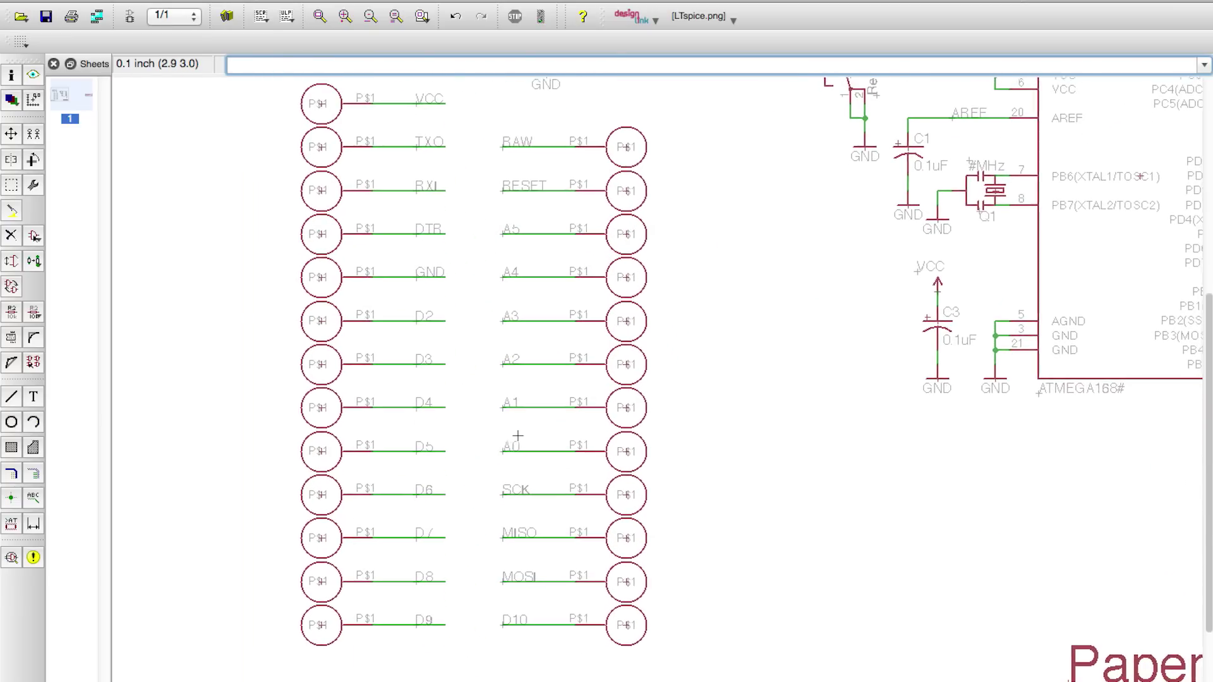
scroll(517, 436, "up", 8)
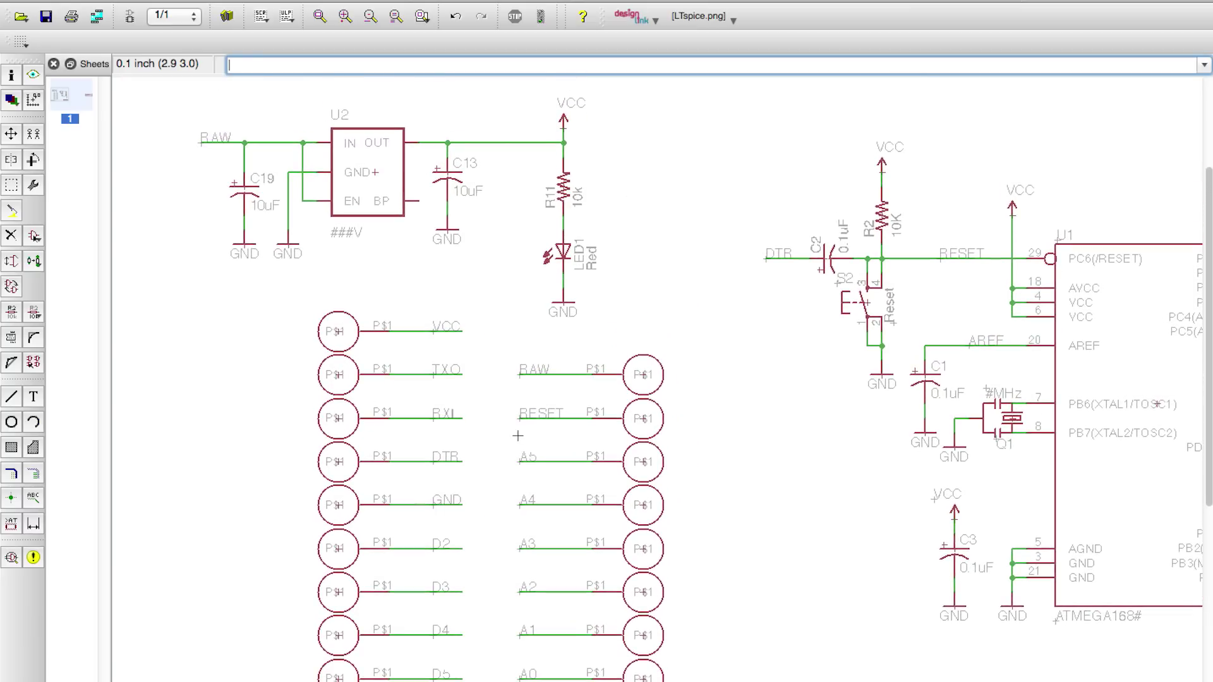
scroll(517, 436, "right", 10)
scroll(517, 435, "down", 3)
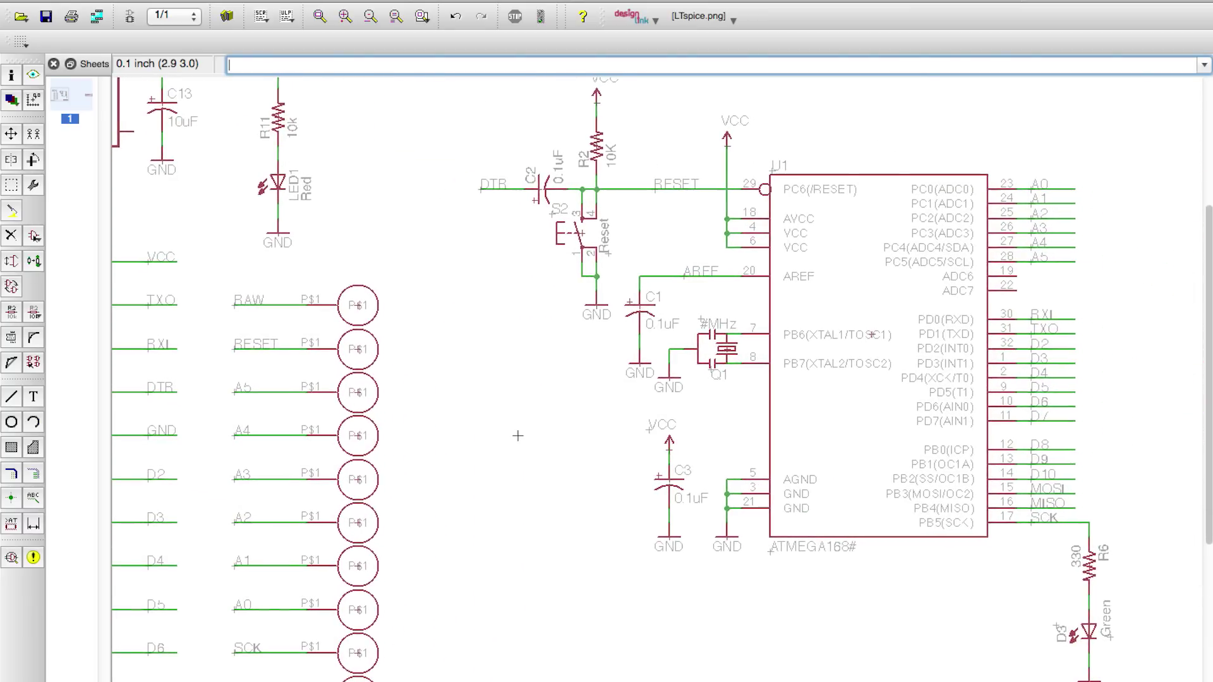
scroll(814, 407, "down", 4)
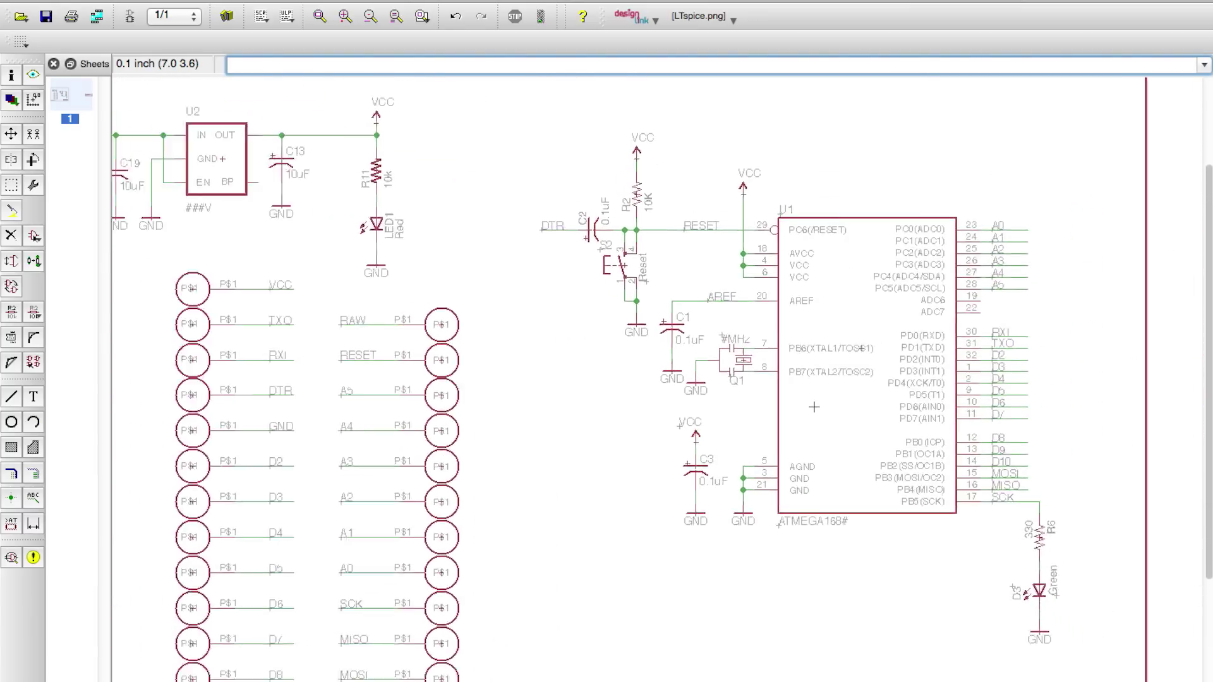
scroll(746, 477, "down", 1)
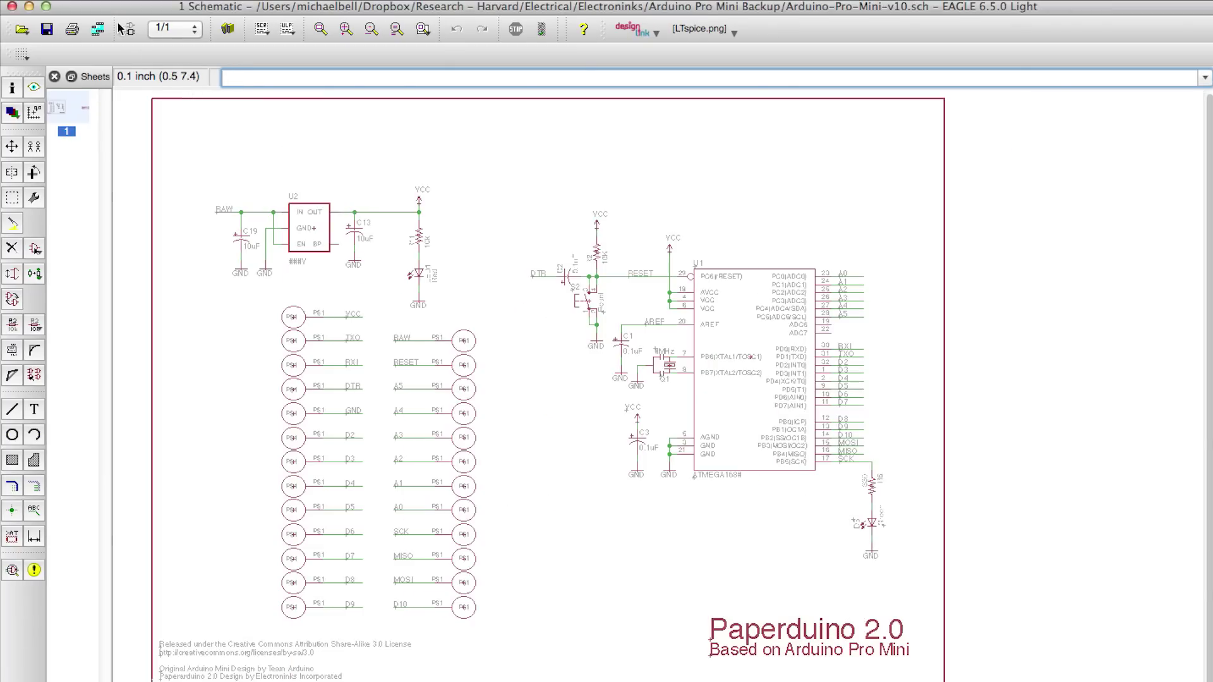
- Switch to the Arduino-Pro-Mini-v10.brd layout and zoom in on the ATMEGA168 and nearby parts
left_click(129, 29)
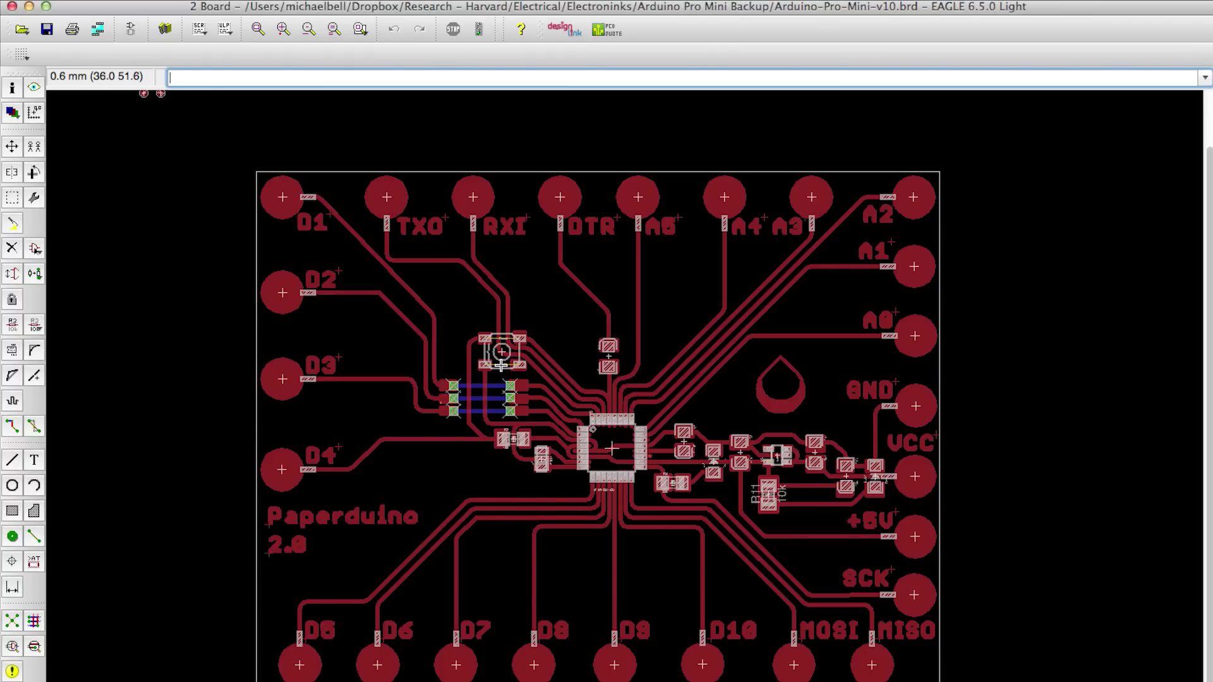
scroll(501, 365, "up", 5)
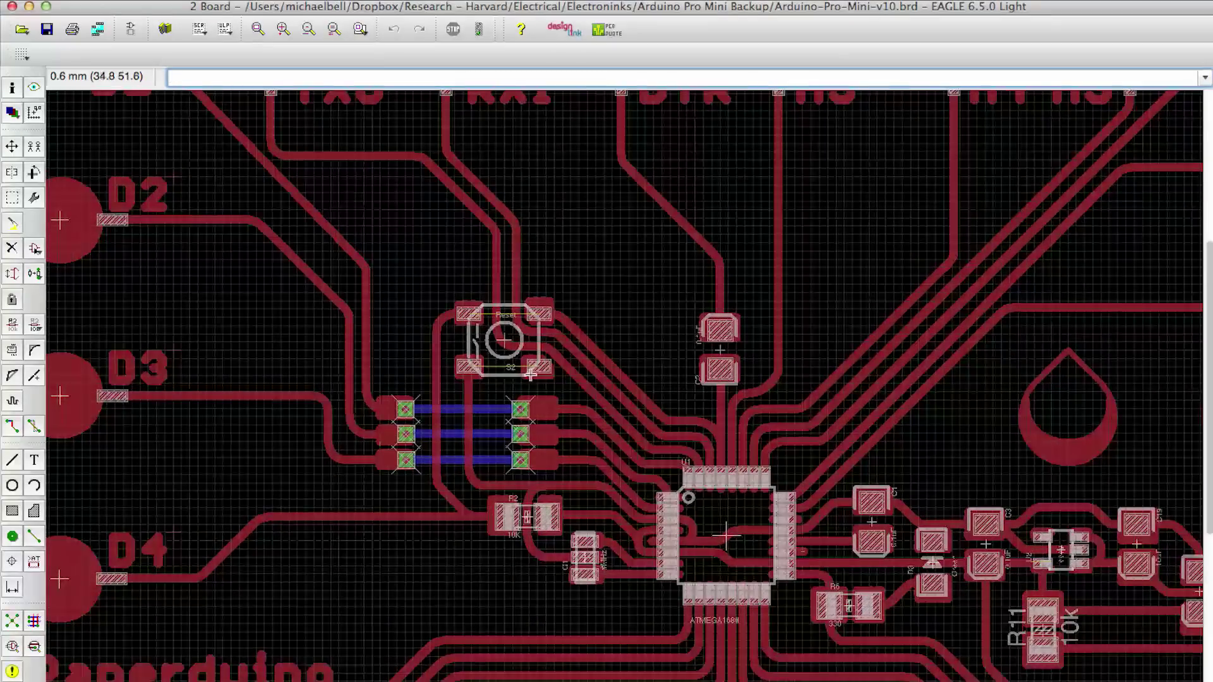
scroll(540, 377, "down", 5)
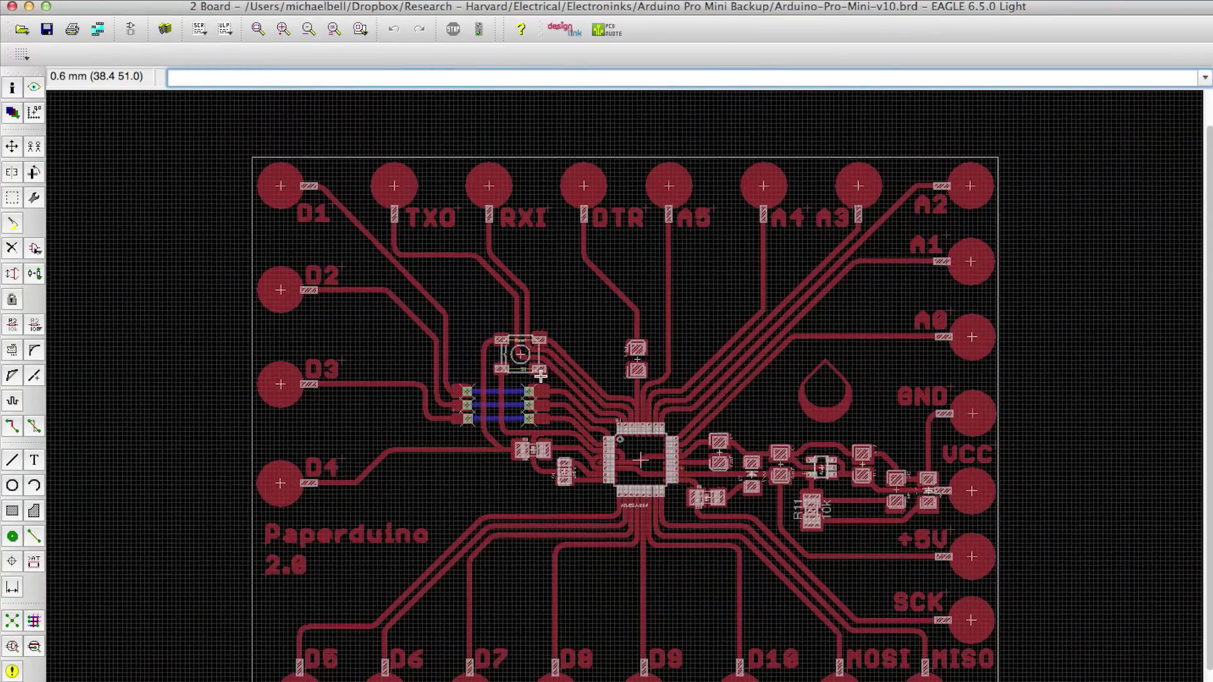
scroll(622, 483, "up", 10)
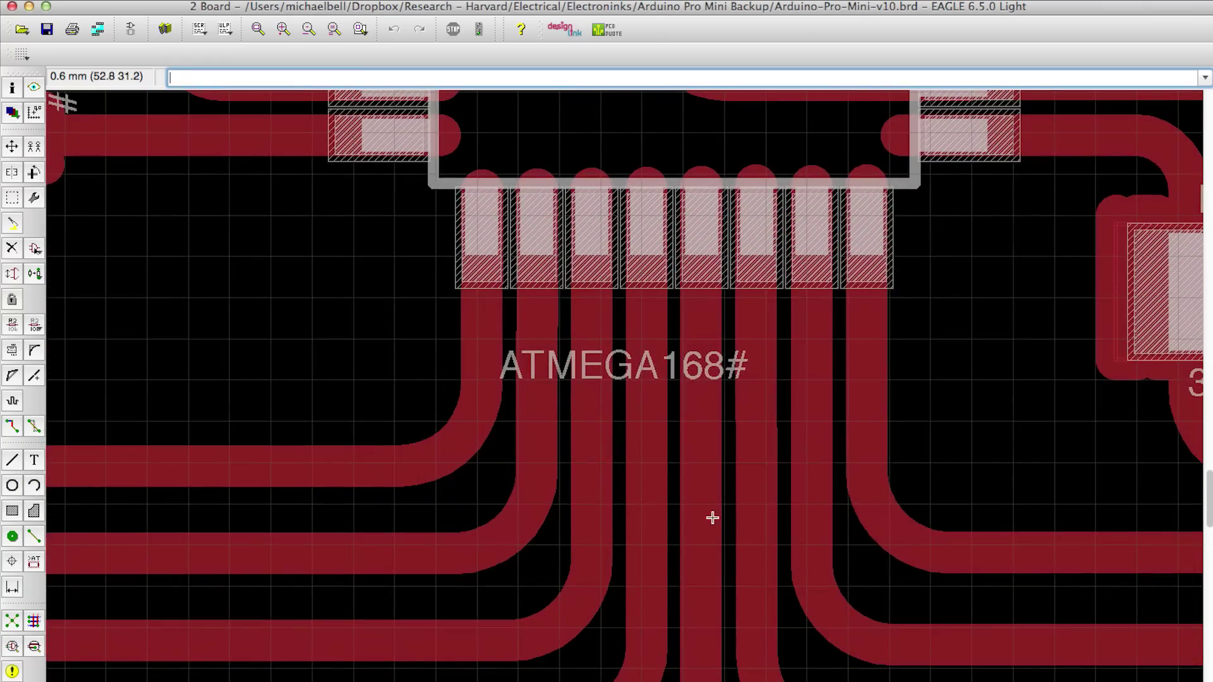
scroll(712, 514, "right", 5)
scroll(578, 429, "up", 6)
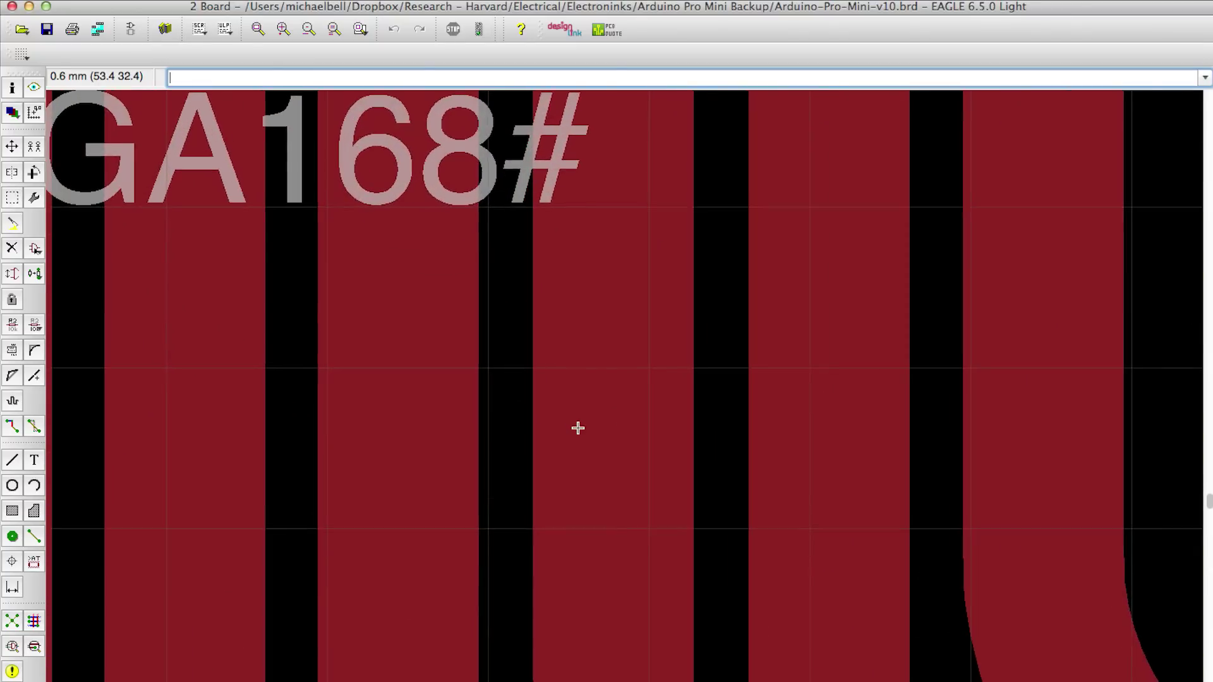
scroll(629, 331, "up", 2)
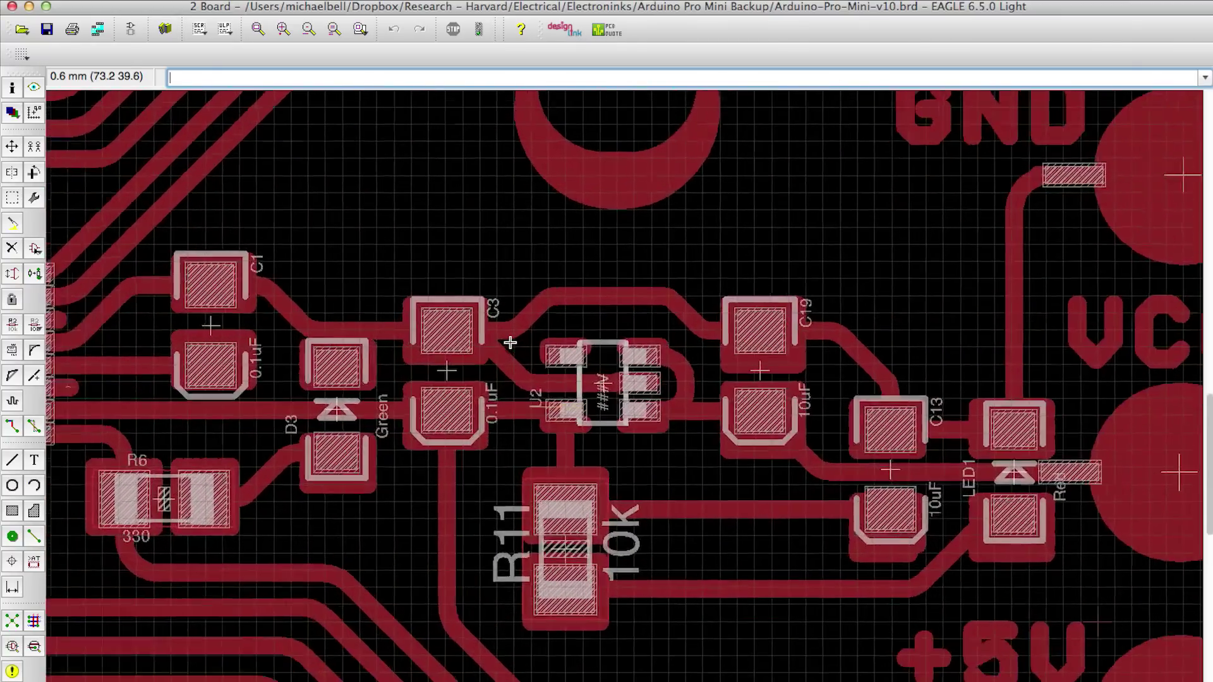
- Inspect the board and view resistor R6's properties, closing them without changes
scroll(509, 342, "down", 2)
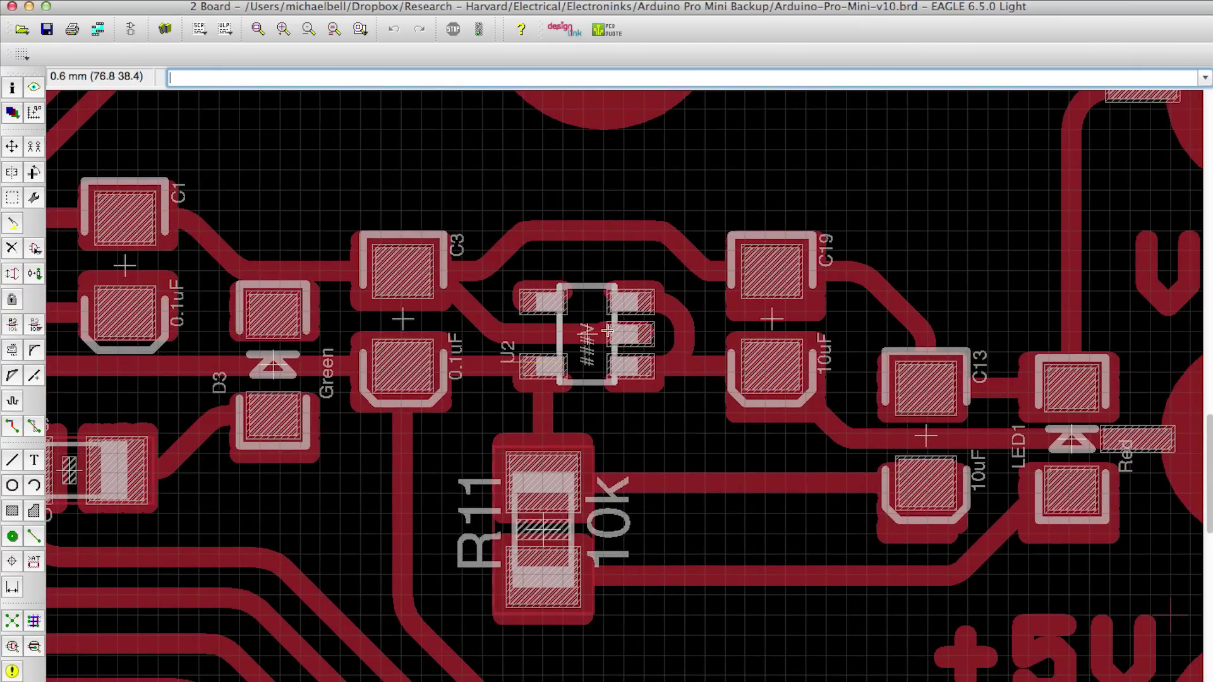
scroll(644, 348, "left", 10)
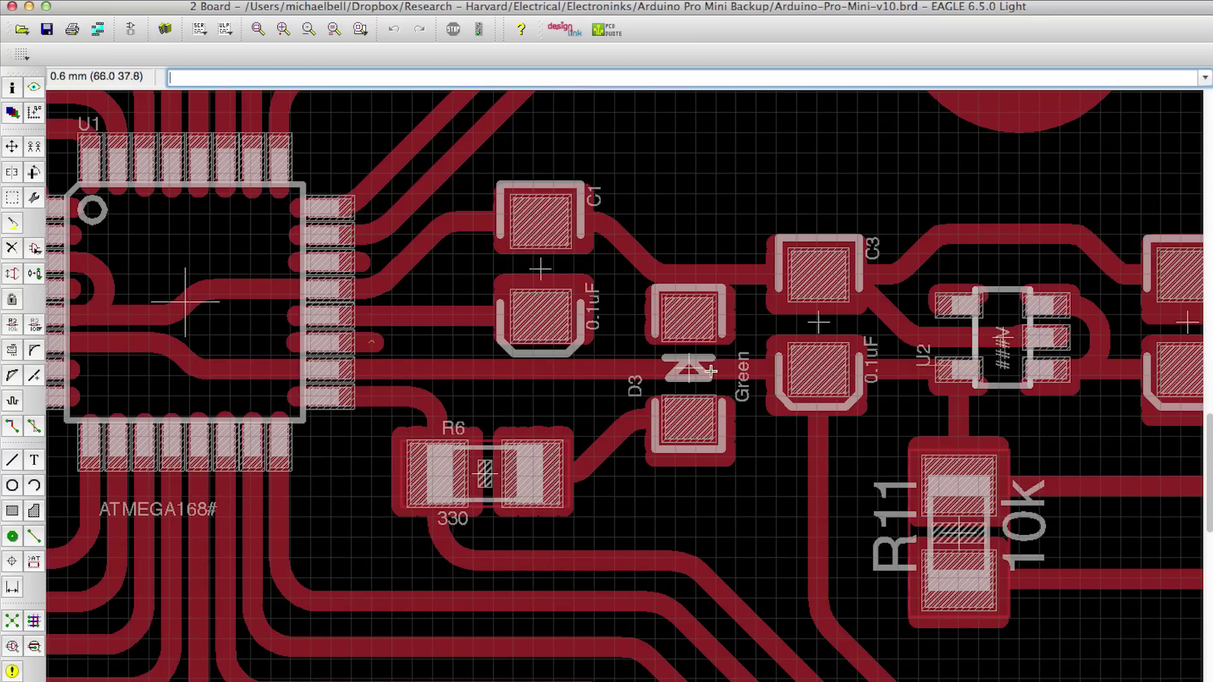
scroll(710, 371, "right", 10)
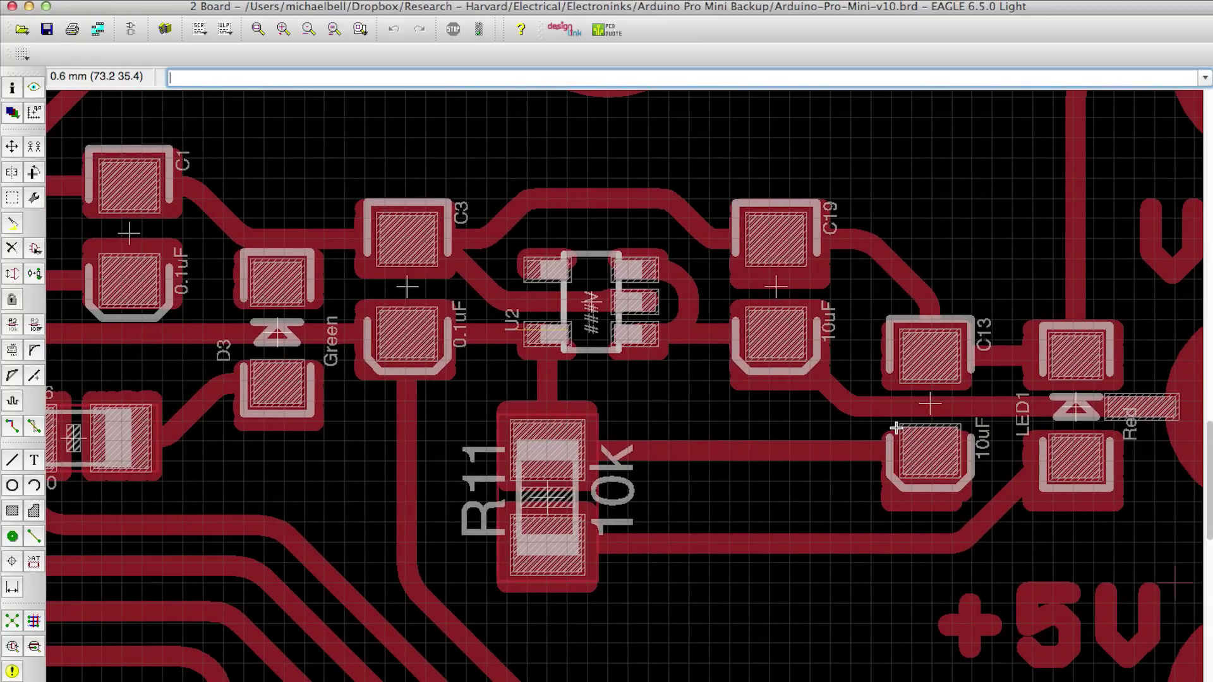
scroll(895, 428, "down", 6)
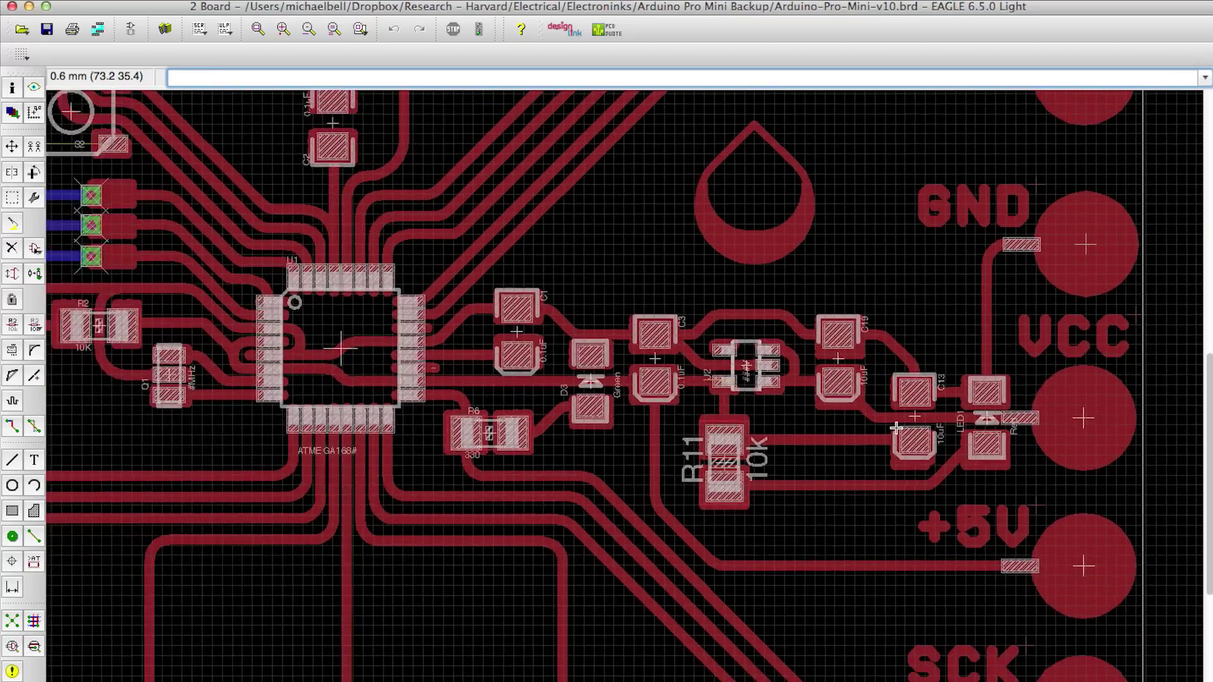
scroll(895, 428, "down", 4)
scroll(777, 338, "up", 4)
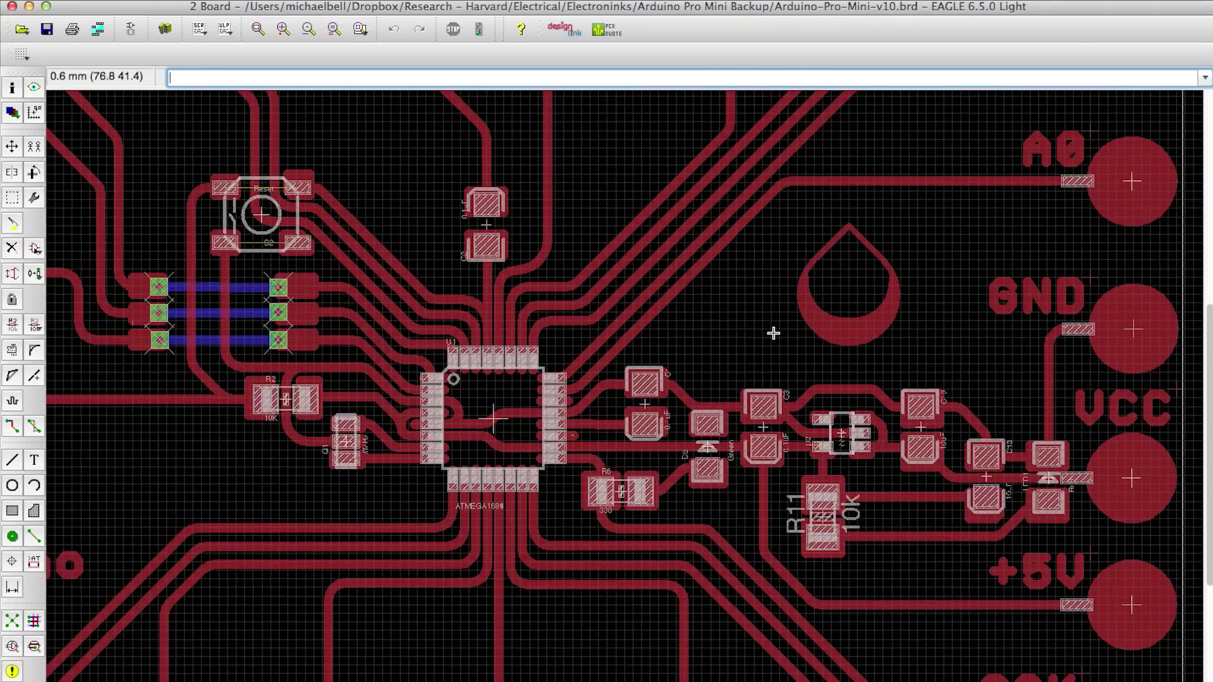
left_click(11, 88)
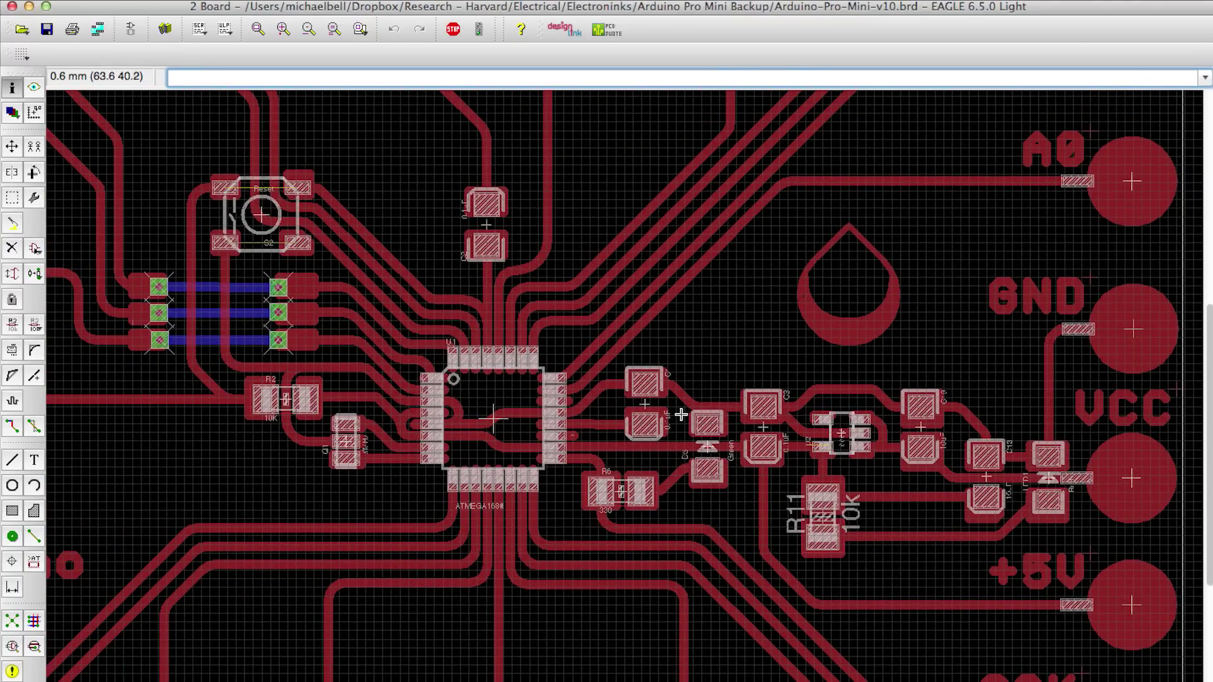
left_click(621, 495)
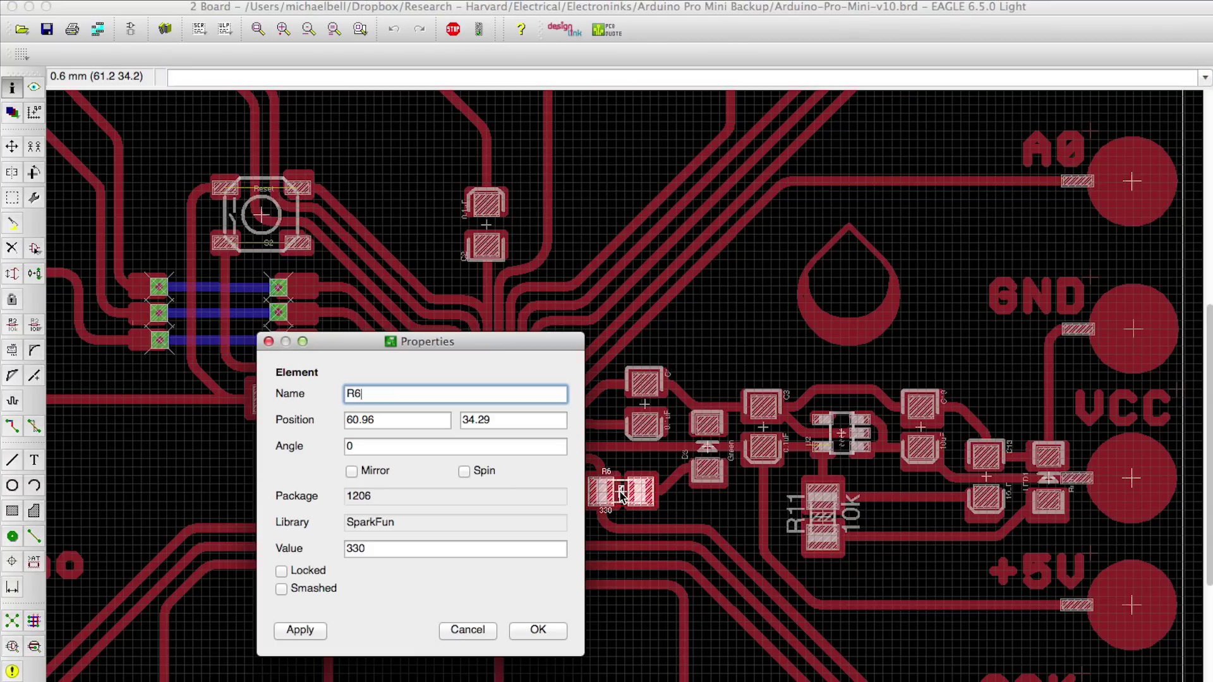
left_click(463, 630)
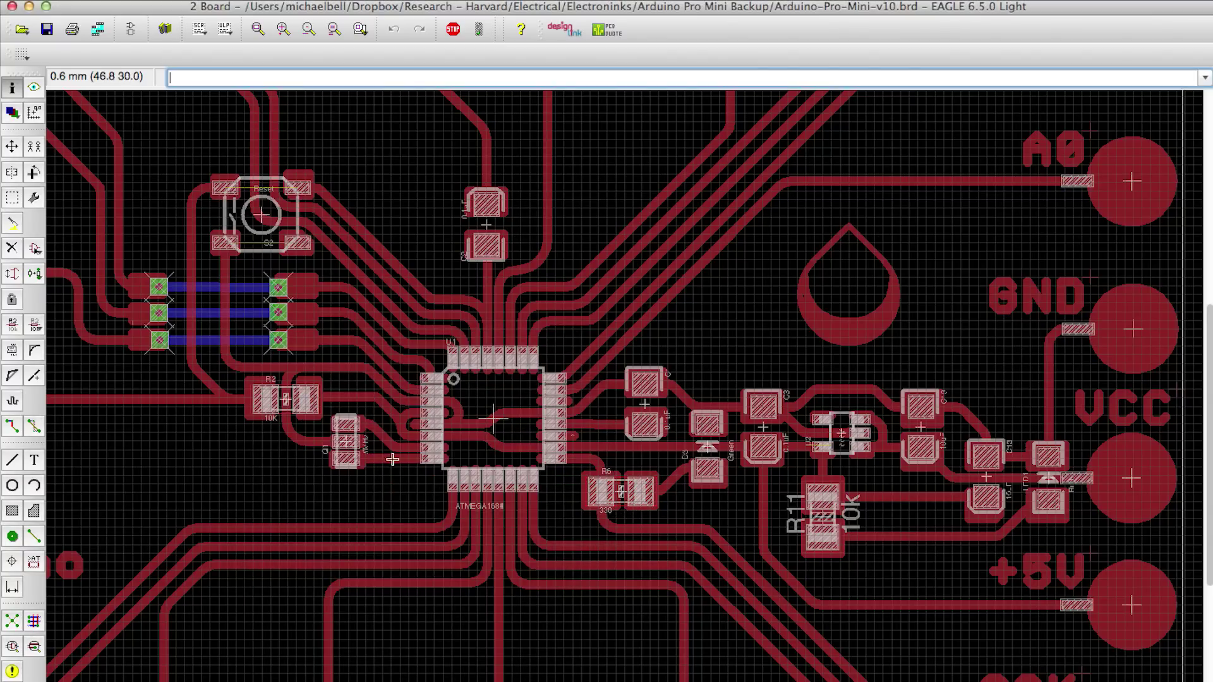
- Zoom out to show the full Paperduino-V2 board with all labelled header pads
scroll(368, 414, "left", 10)
scroll(368, 414, "up", 2)
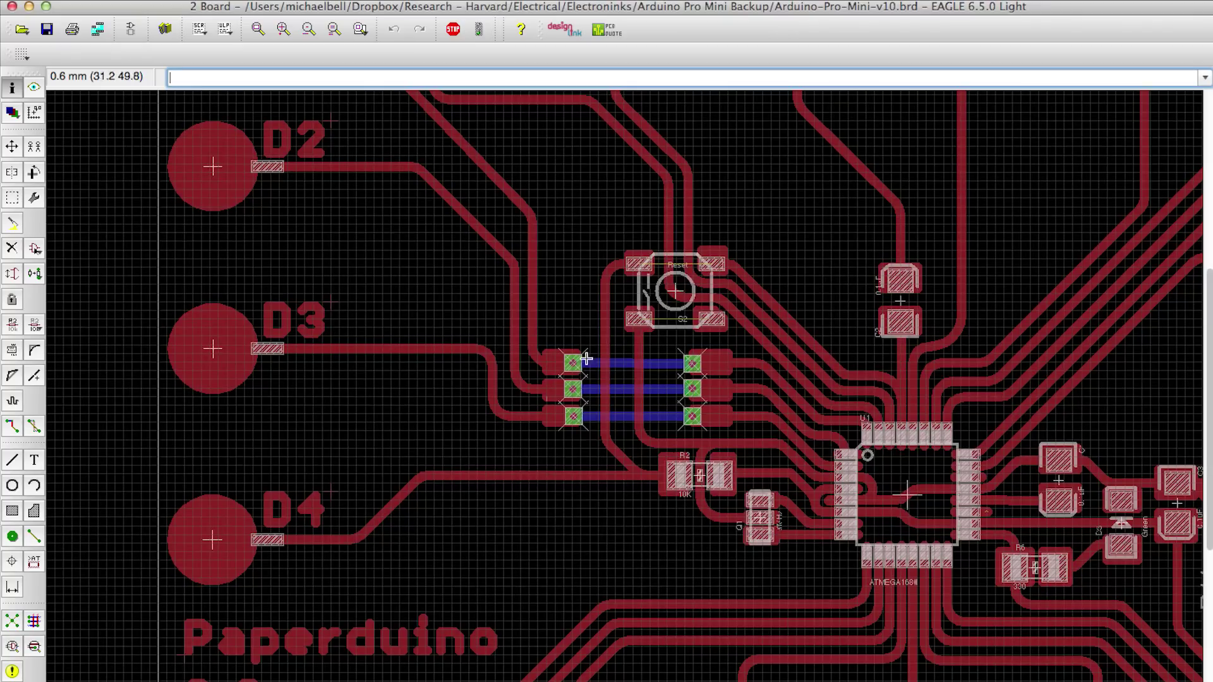
scroll(649, 324, "up", 3)
scroll(649, 323, "down", 3)
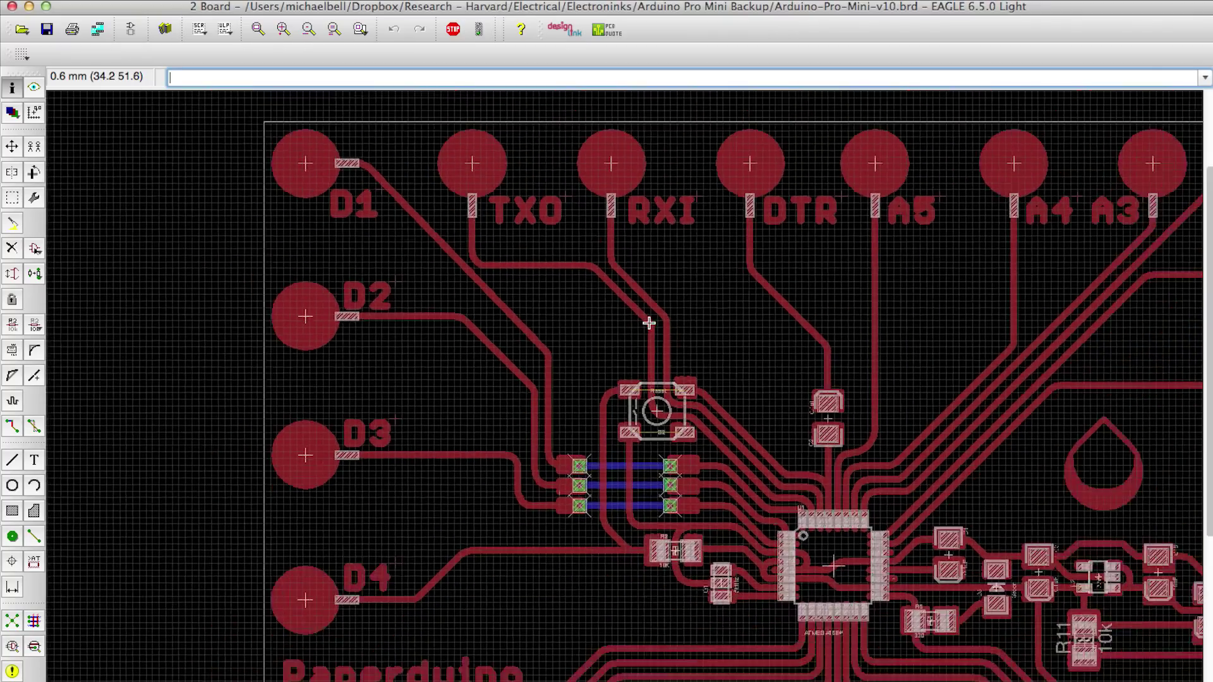
scroll(649, 323, "down", 5)
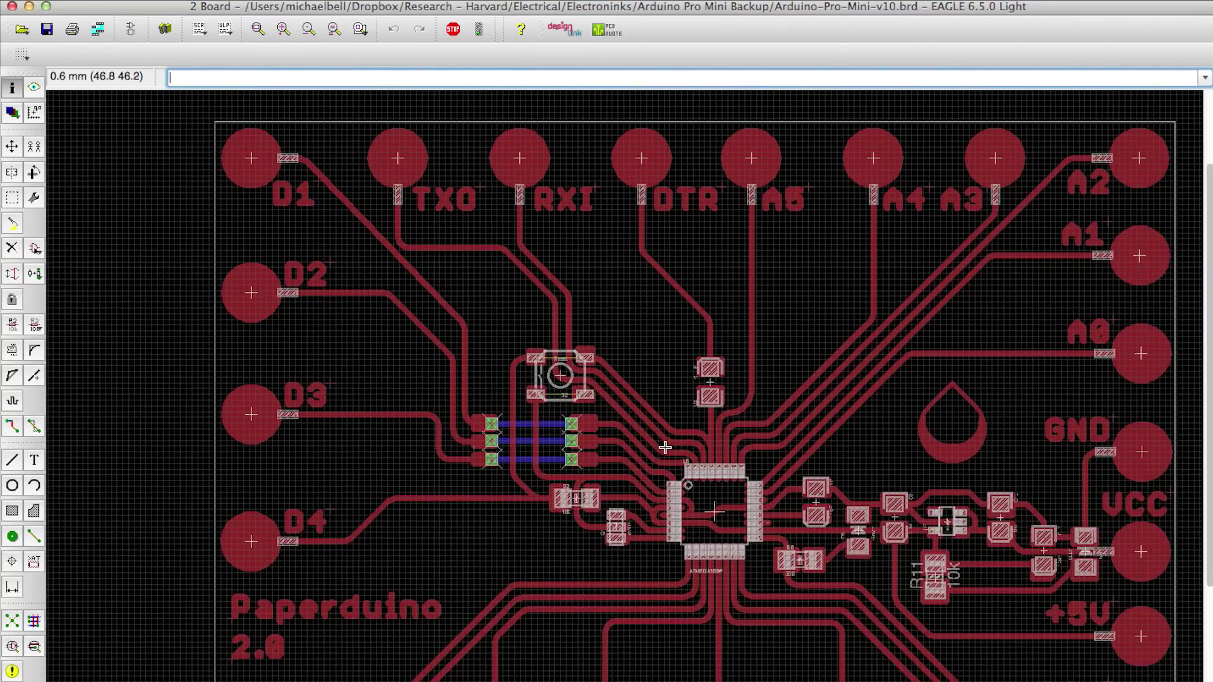
scroll(665, 447, "down", 3)
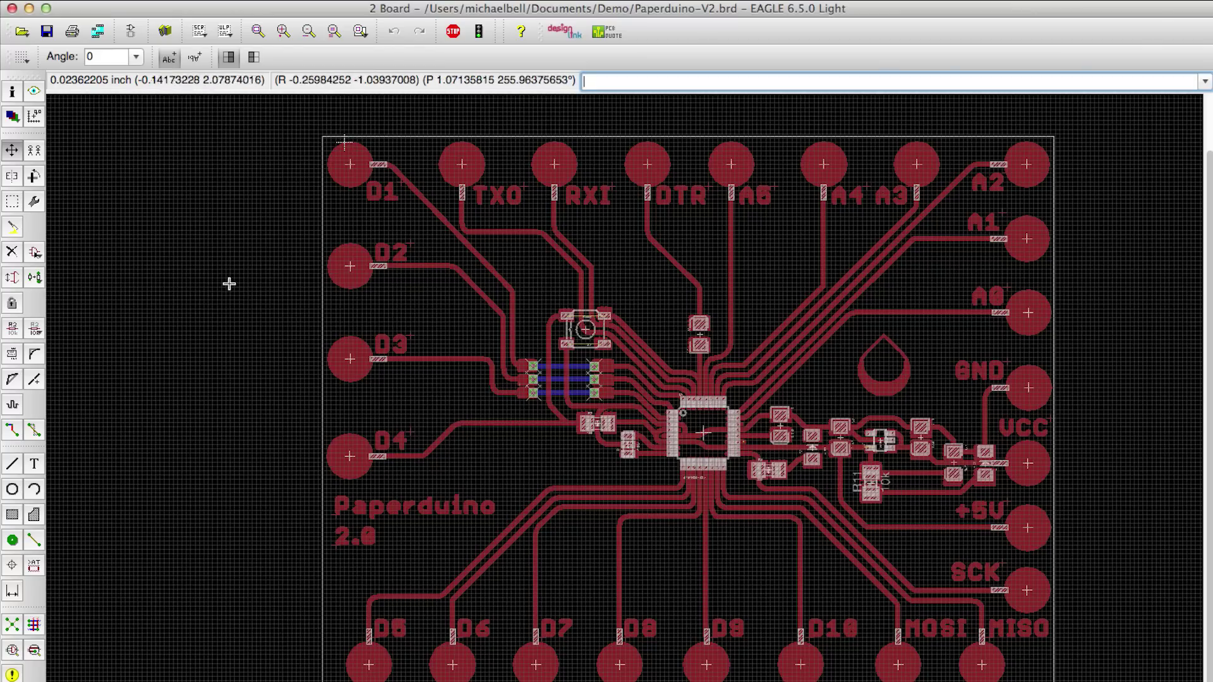
- Hide every board layer except Top
left_click(12, 120)
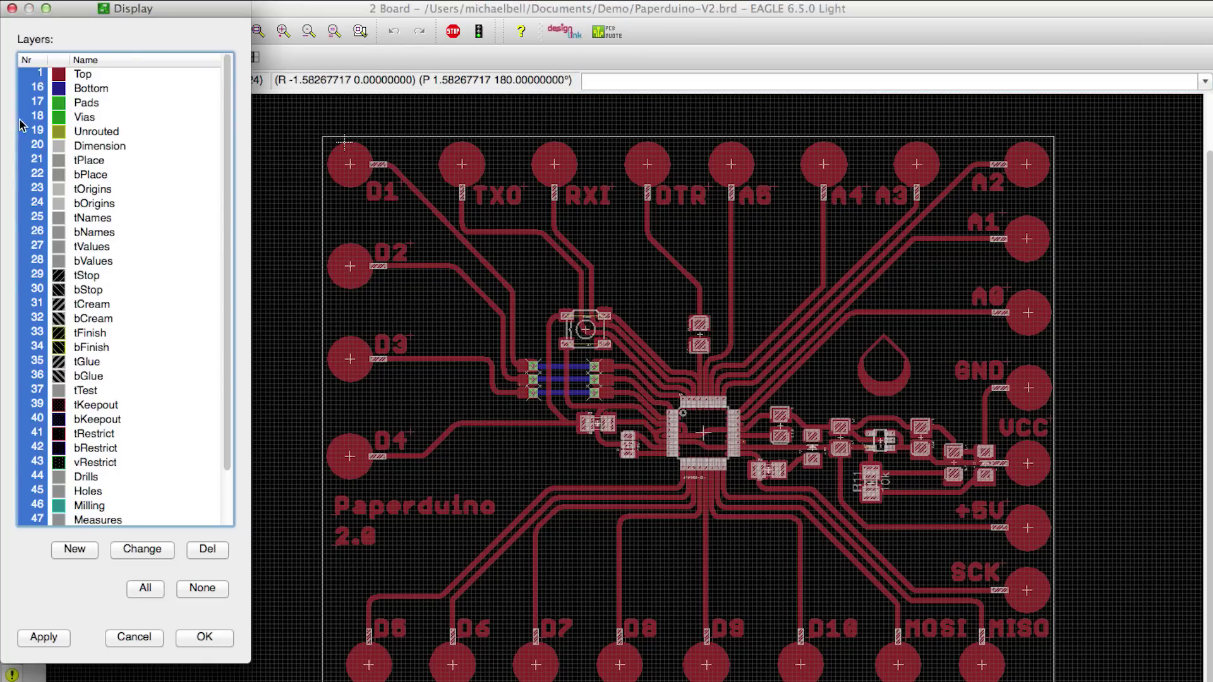
left_click_drag(40, 80, 40, 603)
left_click(203, 638)
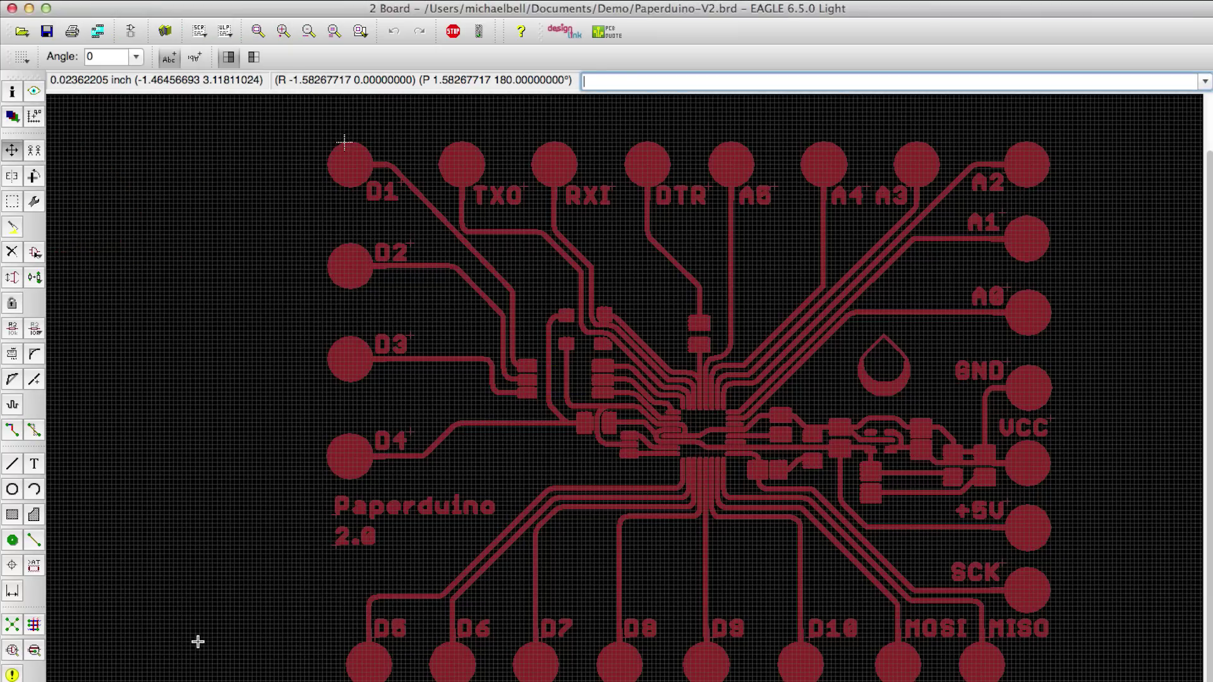
- Start a DXF export of the board and turn off Fill areas
left_click(104, 0)
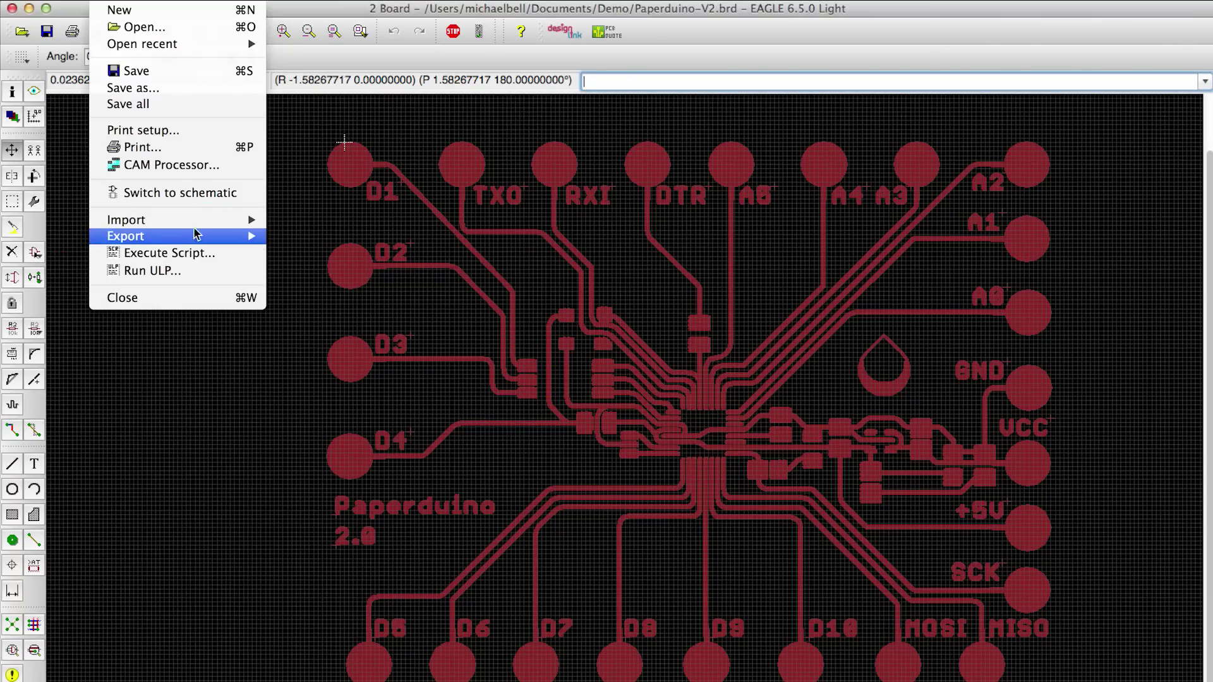
mouse_move(203, 240)
left_click(295, 326)
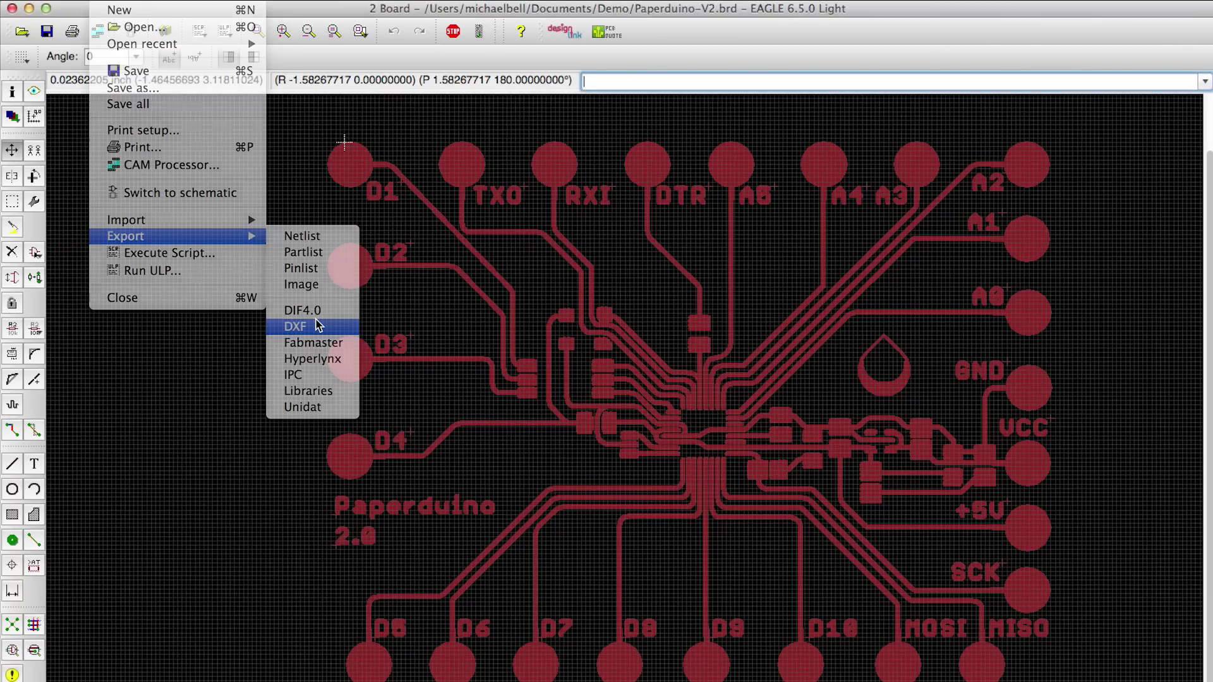
left_click(463, 366)
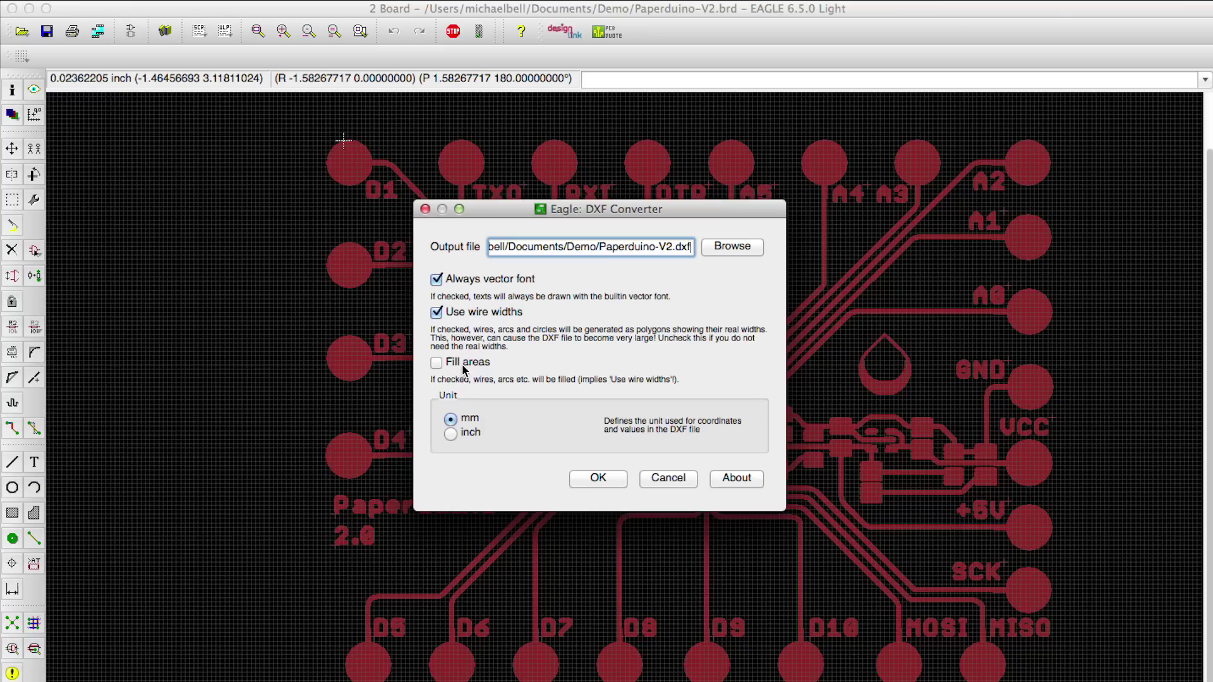
- Disable Use wire widths and export Paperduino-V2.dxf, overwriting the existing file
left_click(466, 314)
left_click(598, 480)
left_click(483, 503)
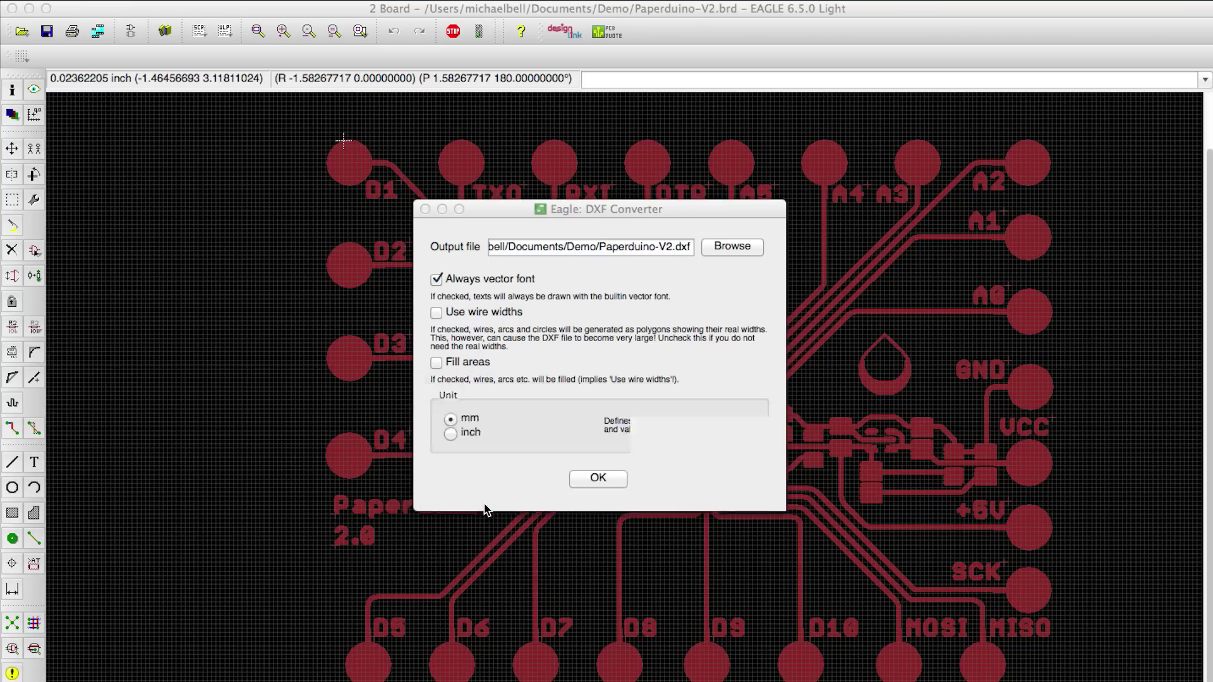
left_click(35, 118)
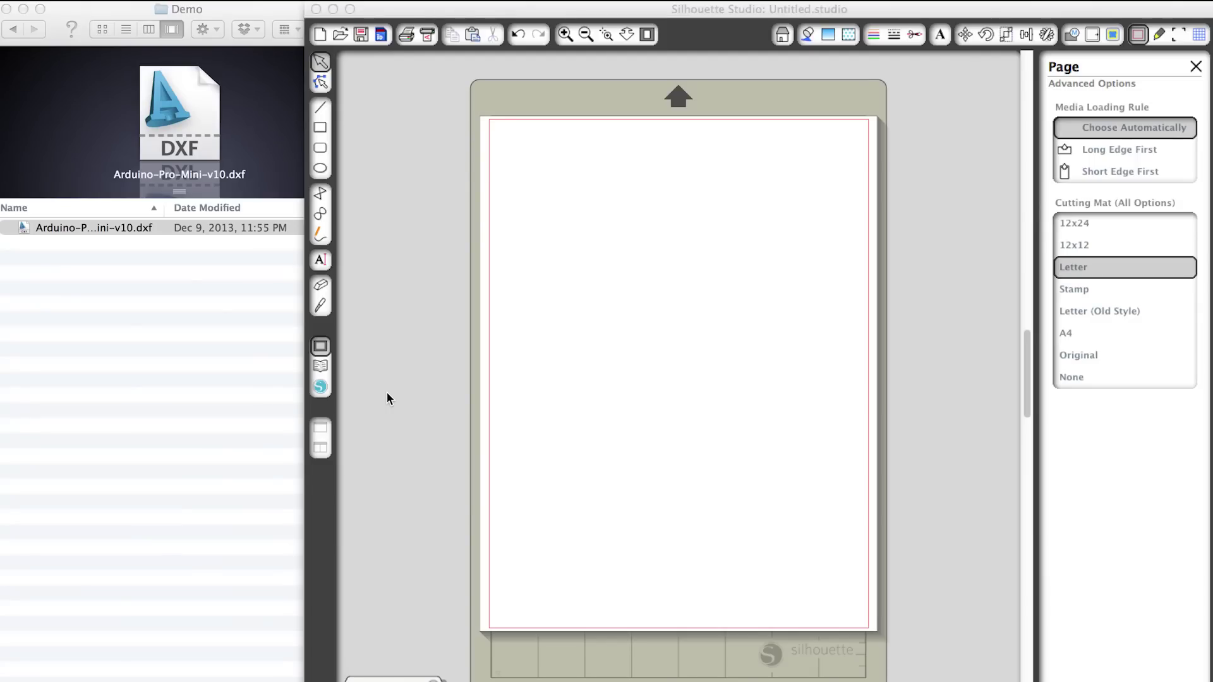
- Import Arduino-Pro-Mini-v10.dxf onto the Silhouette page and scale it down to about 3.900 × 2.940 in
left_click_drag(63, 226, 687, 297)
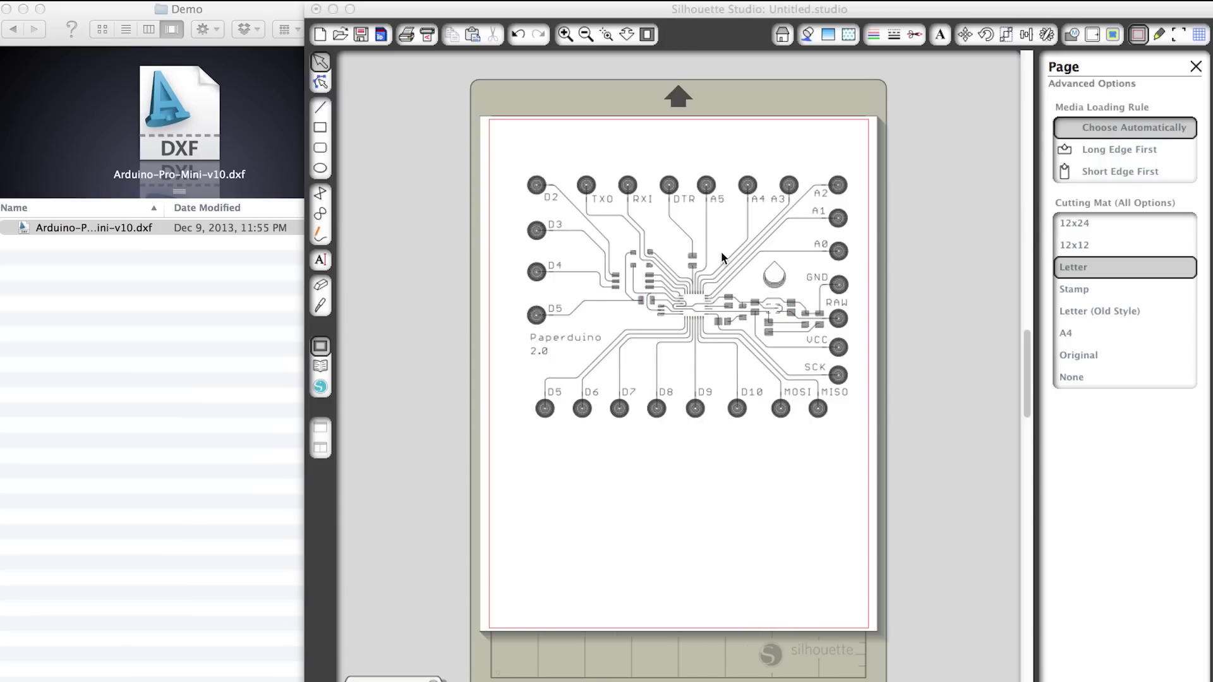
left_click(721, 251)
left_click(707, 297)
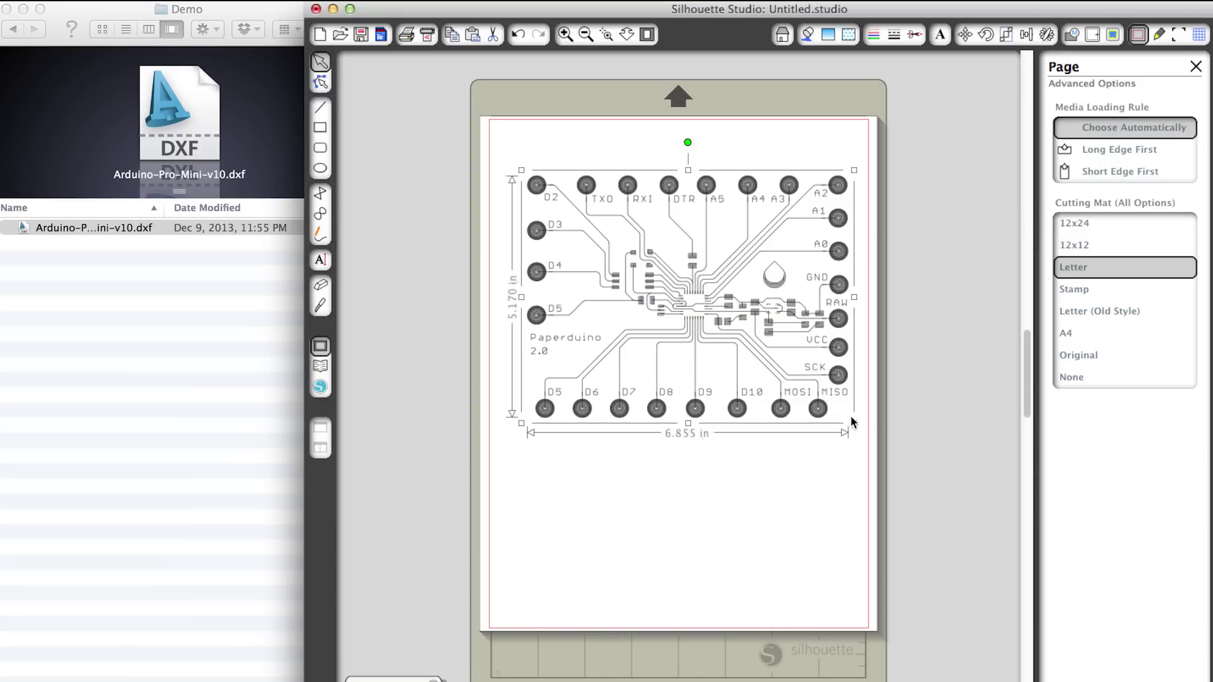
left_click_drag(854, 425, 725, 310)
left_click(690, 373)
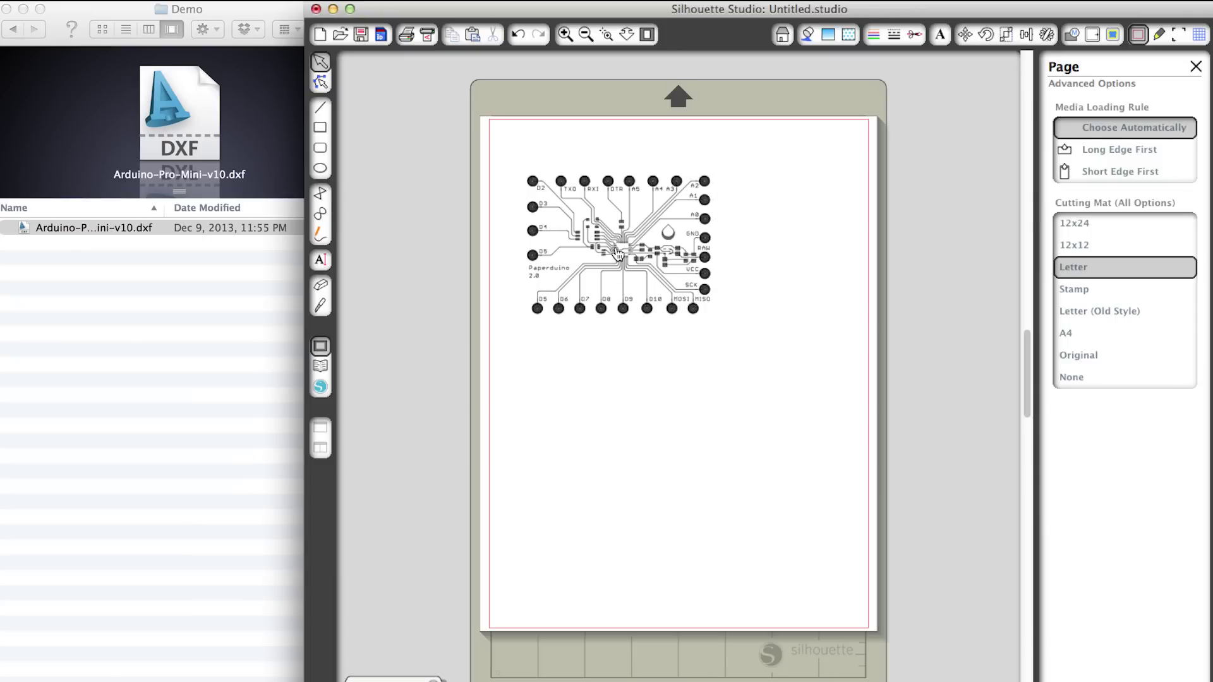
- Move the board design right and down on the page, then zoom in on its traces
left_click_drag(622, 254, 683, 279)
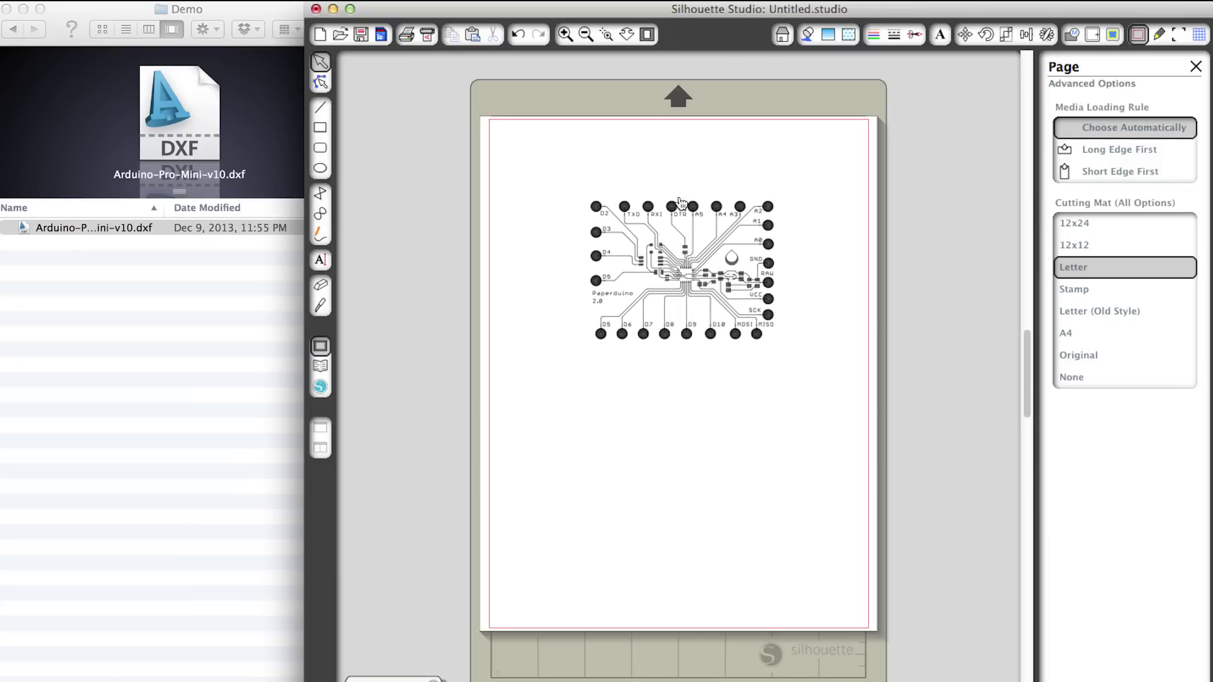
left_click(565, 34)
left_click(565, 34)
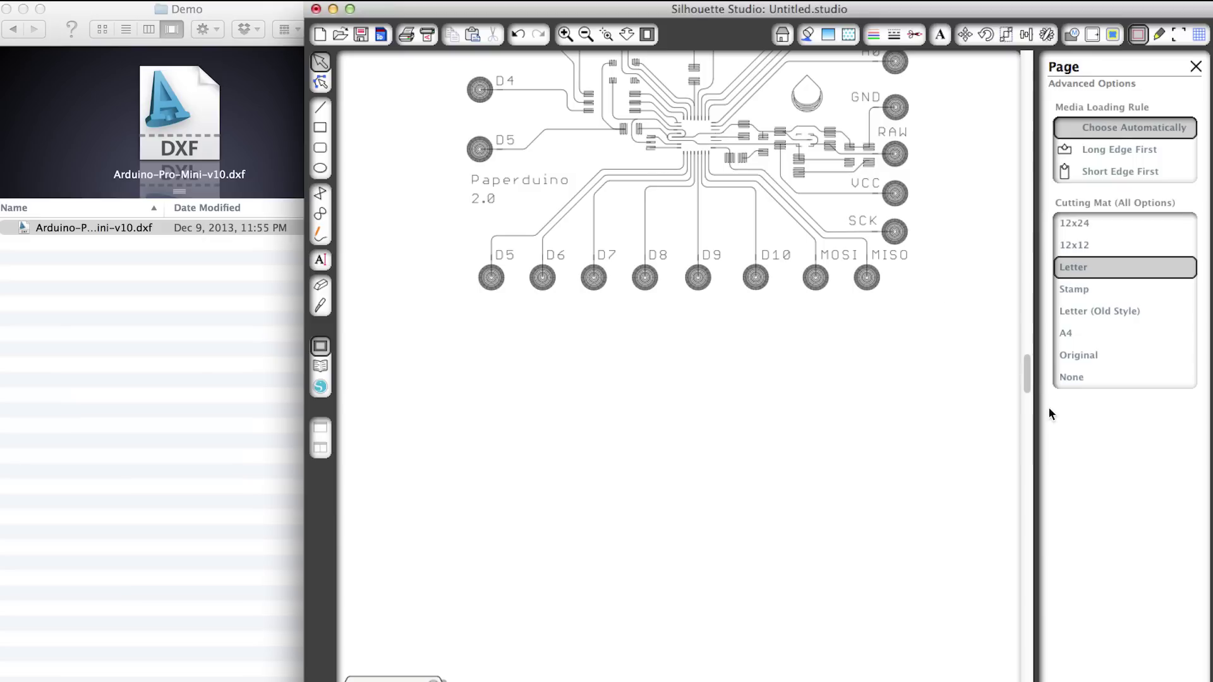
left_click_drag(1027, 377, 1024, 336)
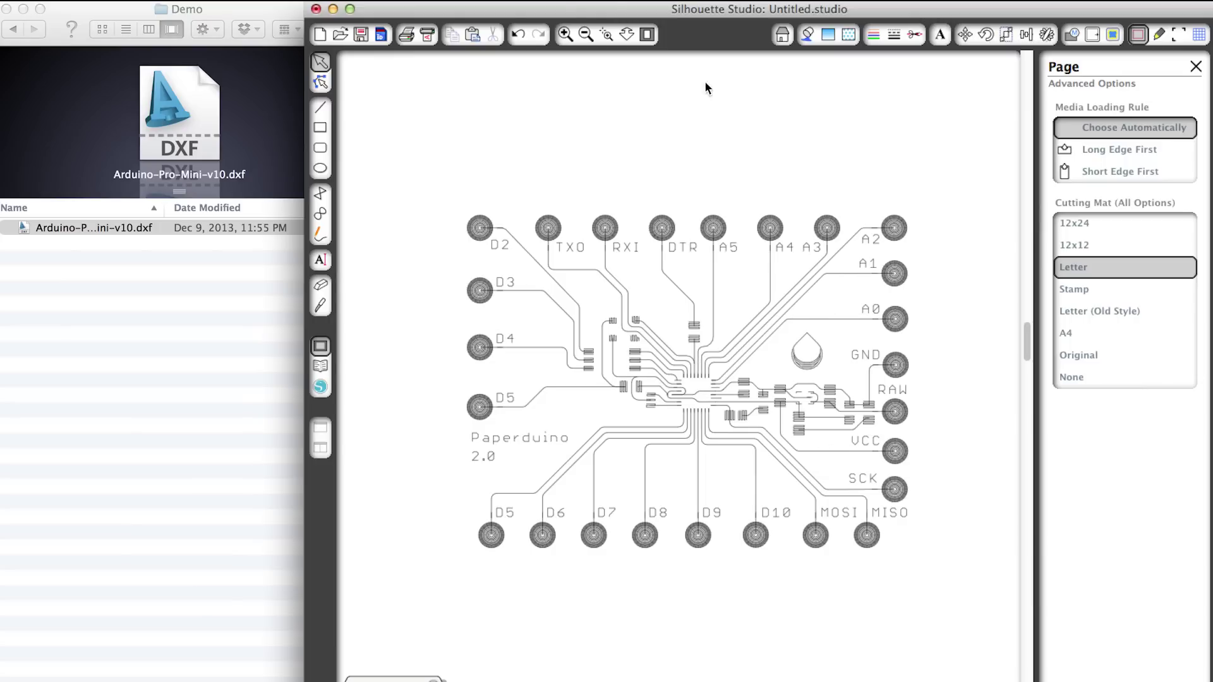
left_click(564, 34)
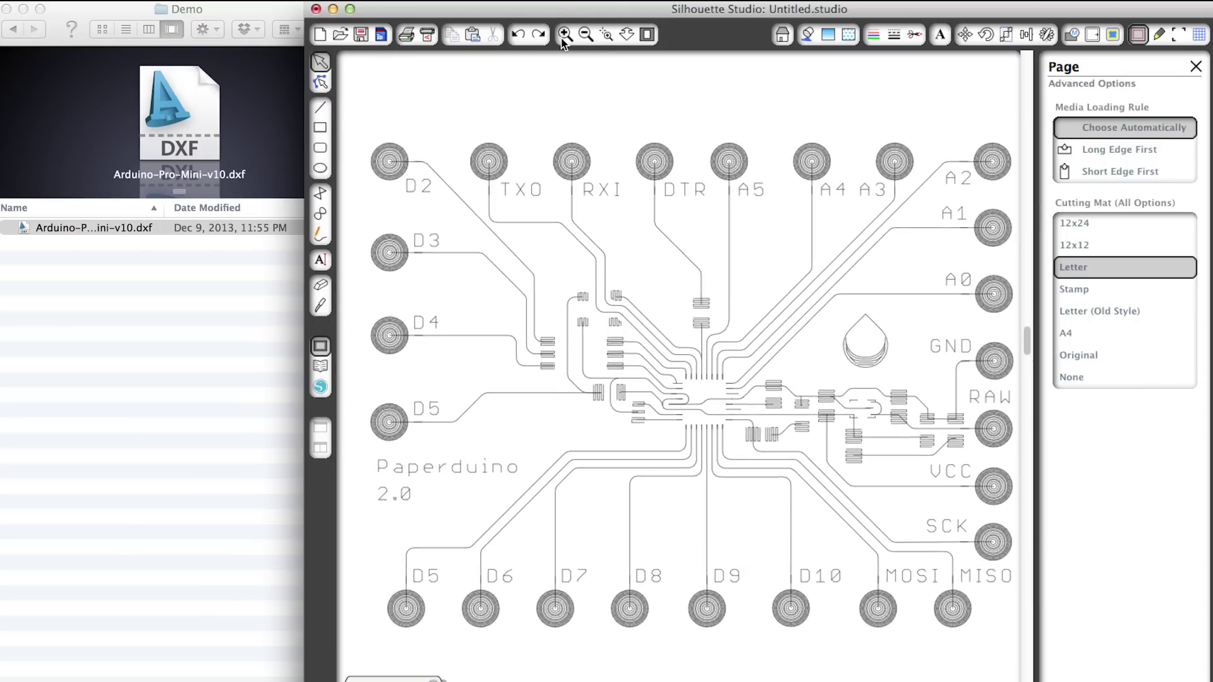
left_click(564, 35)
left_click(564, 35)
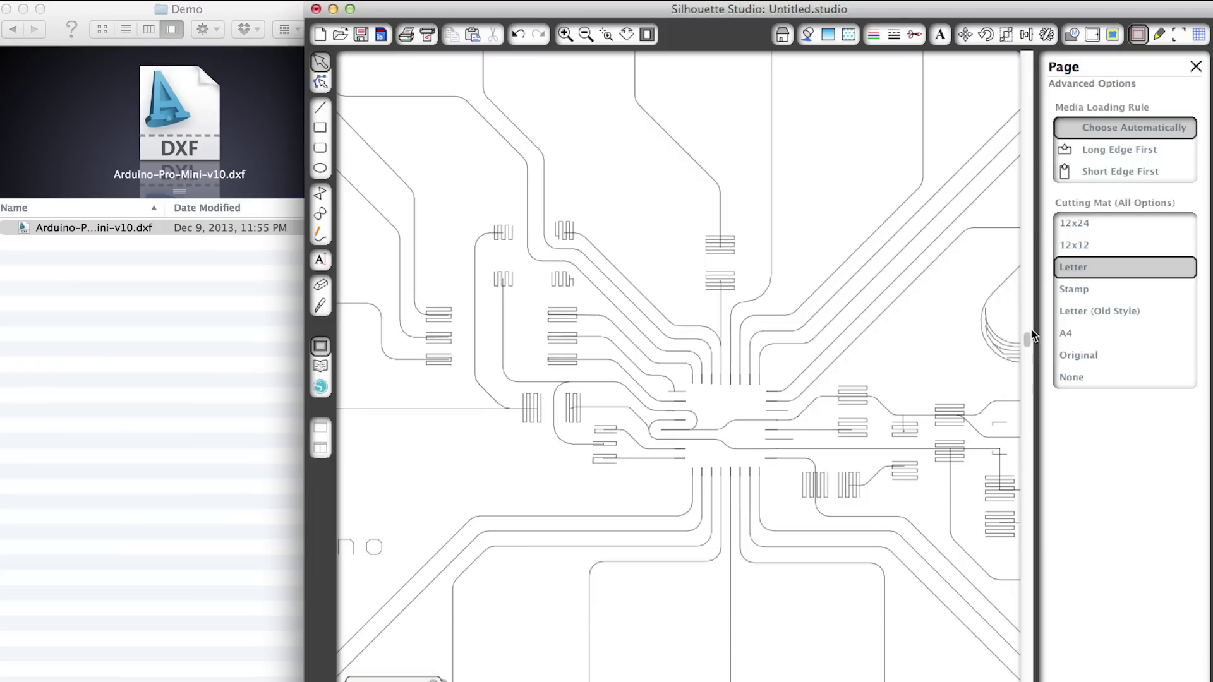
- Zoom back out to the whole board and bring up the Send to Silhouette panel
left_click_drag(1025, 337, 1026, 333)
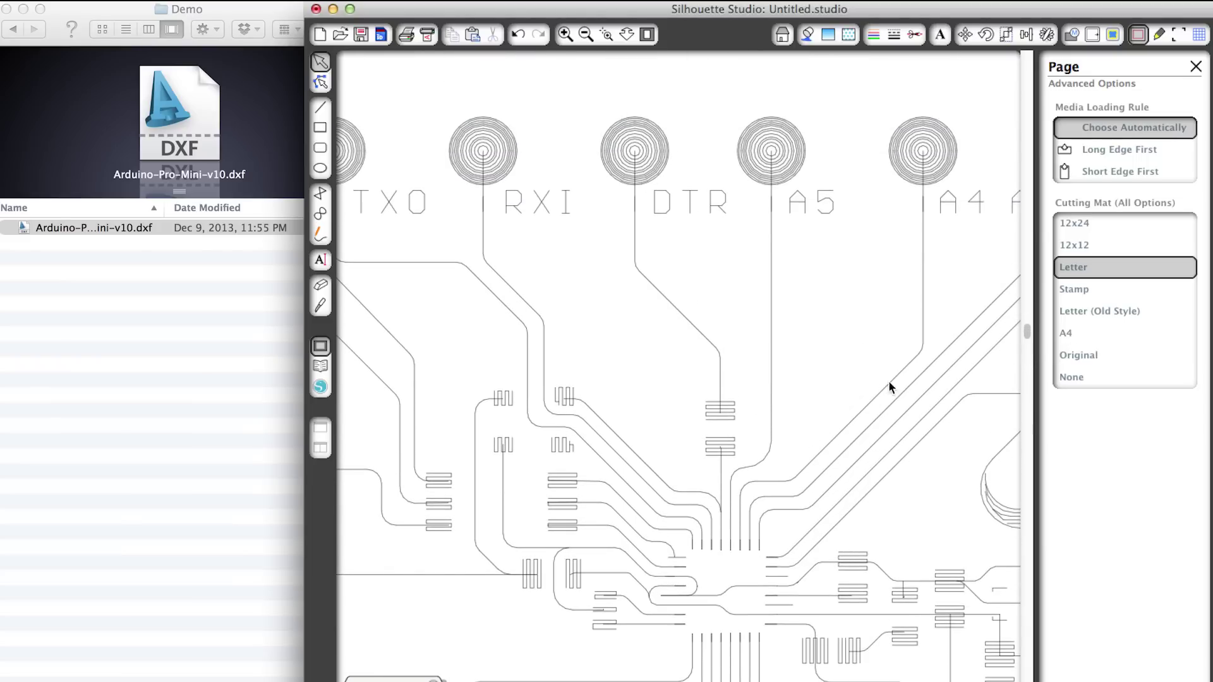
left_click(585, 35)
left_click(586, 35)
left_click(585, 35)
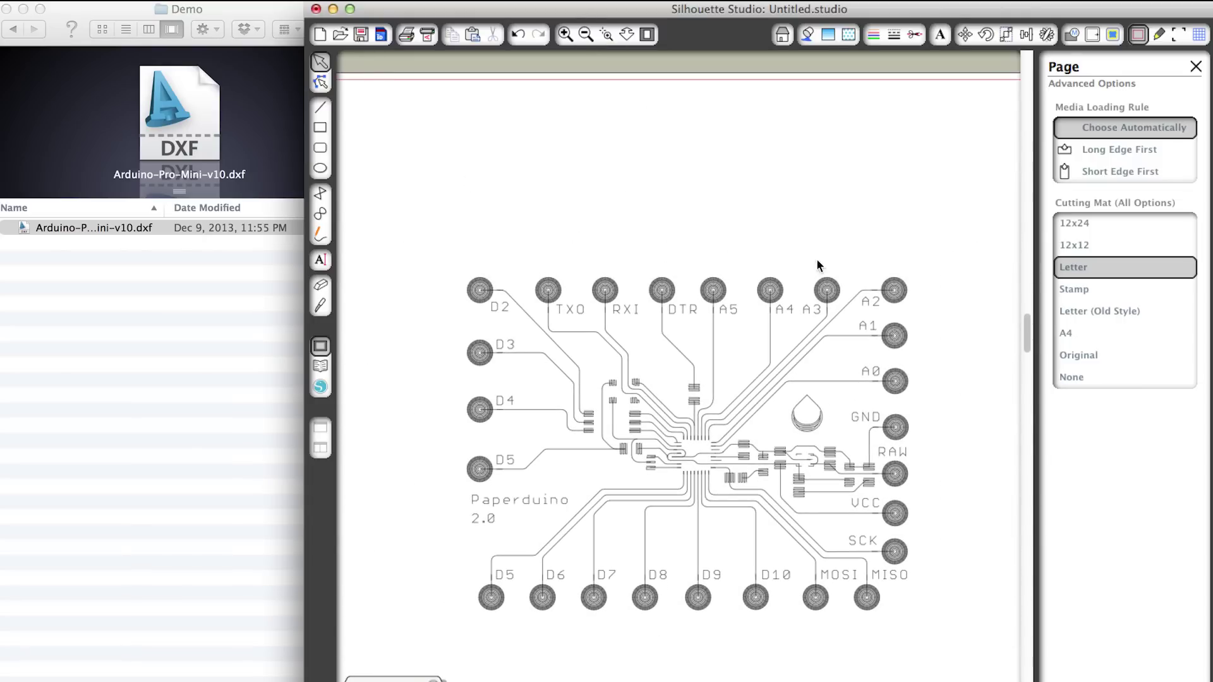
left_click_drag(1026, 335, 1027, 351)
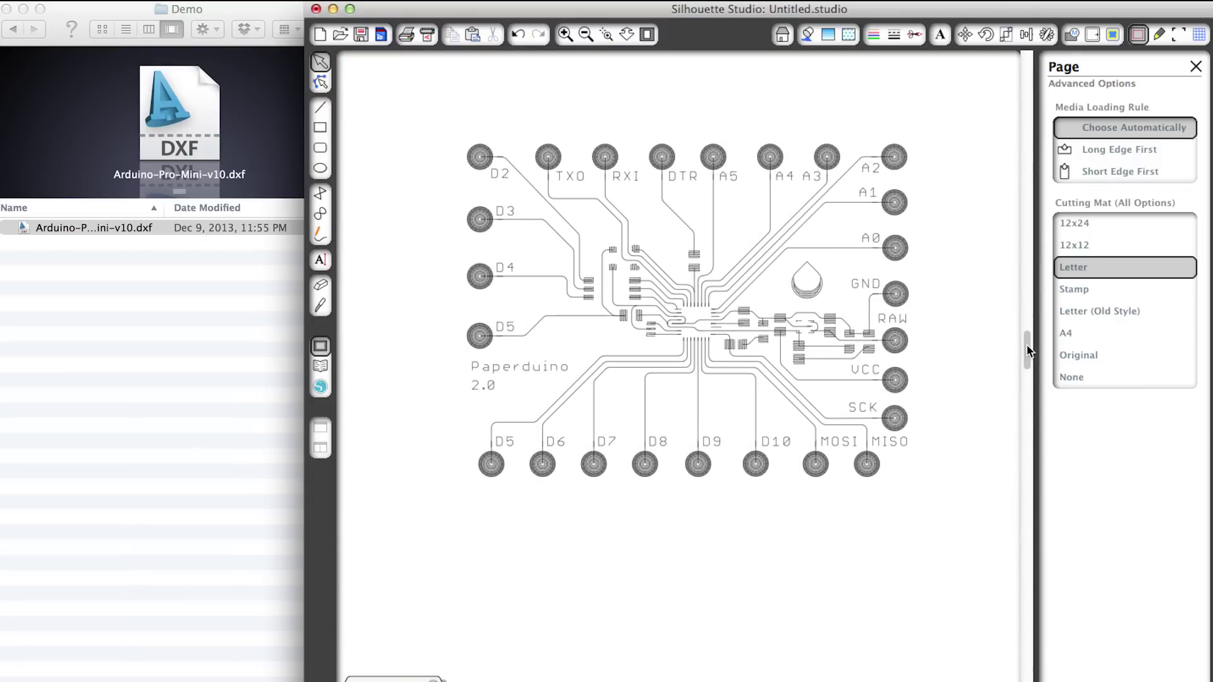
left_click(427, 34)
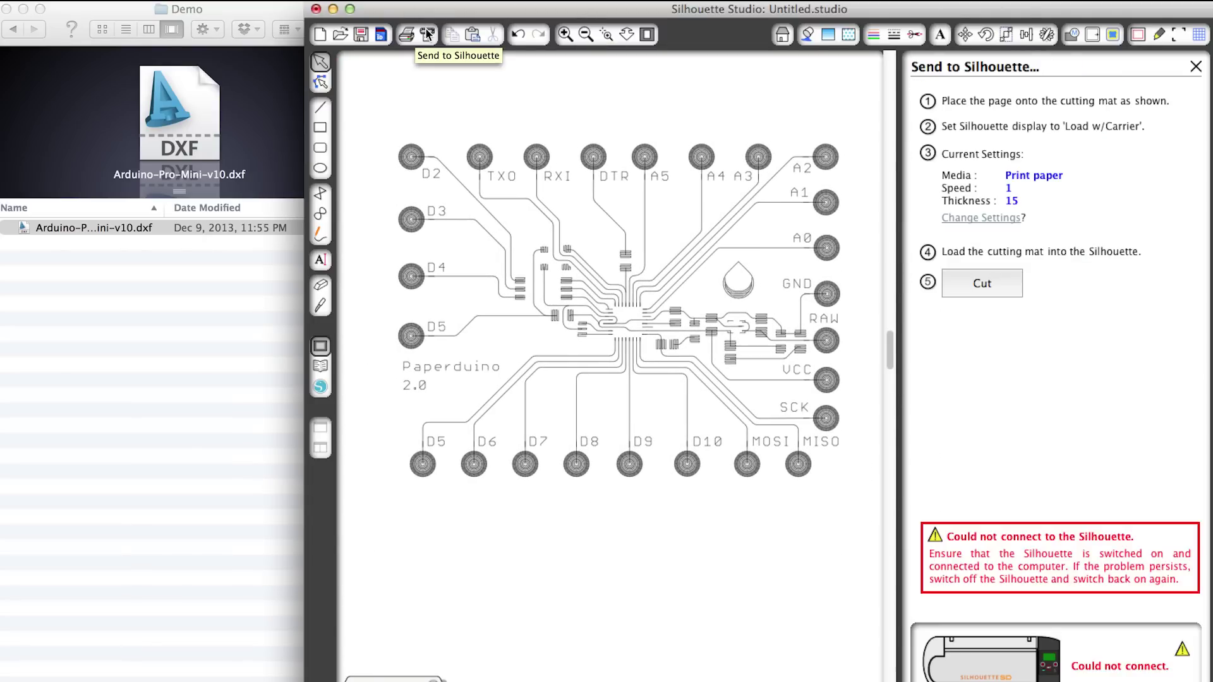
- In Change Settings keep speed 1 and thickness 15, and uncheck Cutting Mat
left_click(971, 219)
mouse_move(926, 264)
left_mouse_down()
mouse_move(964, 263)
mouse_move(910, 276)
left_mouse_up()
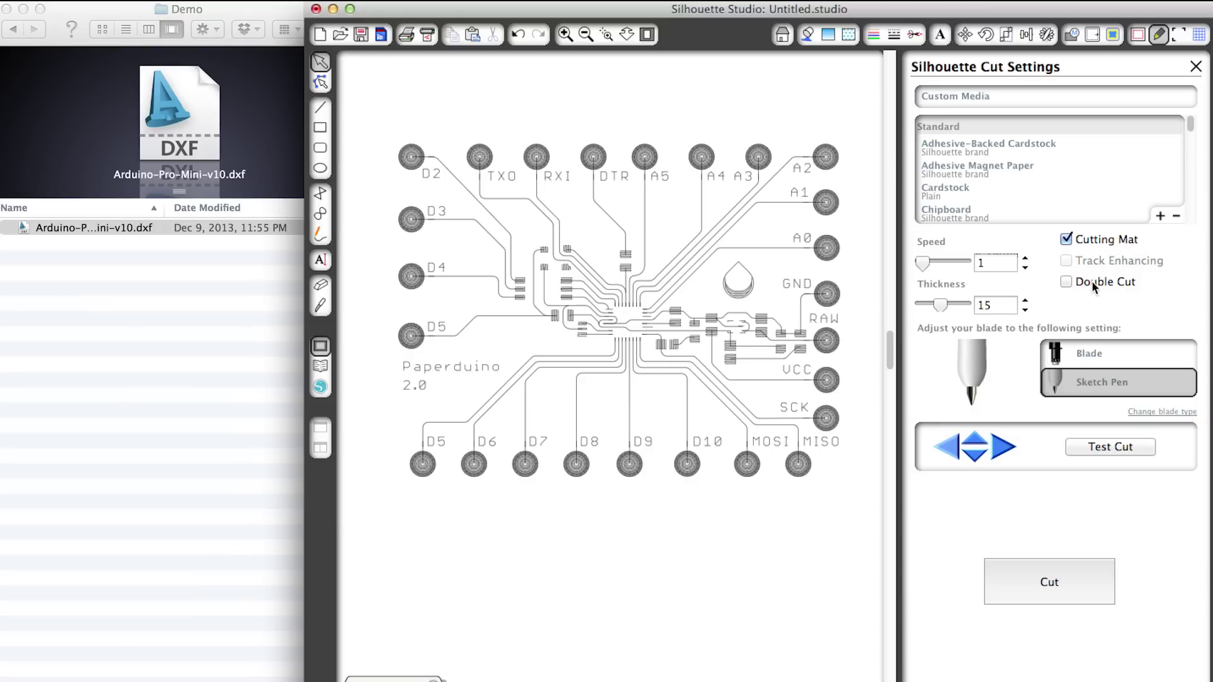
left_click(586, 34)
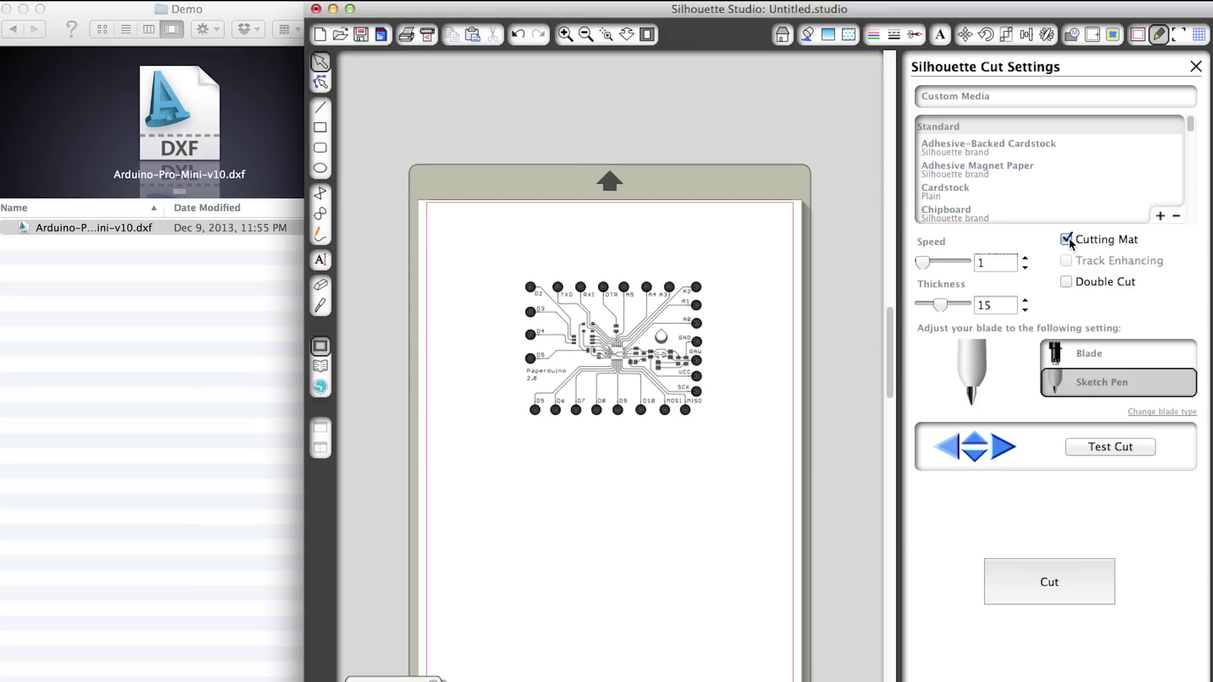
left_click(1067, 240)
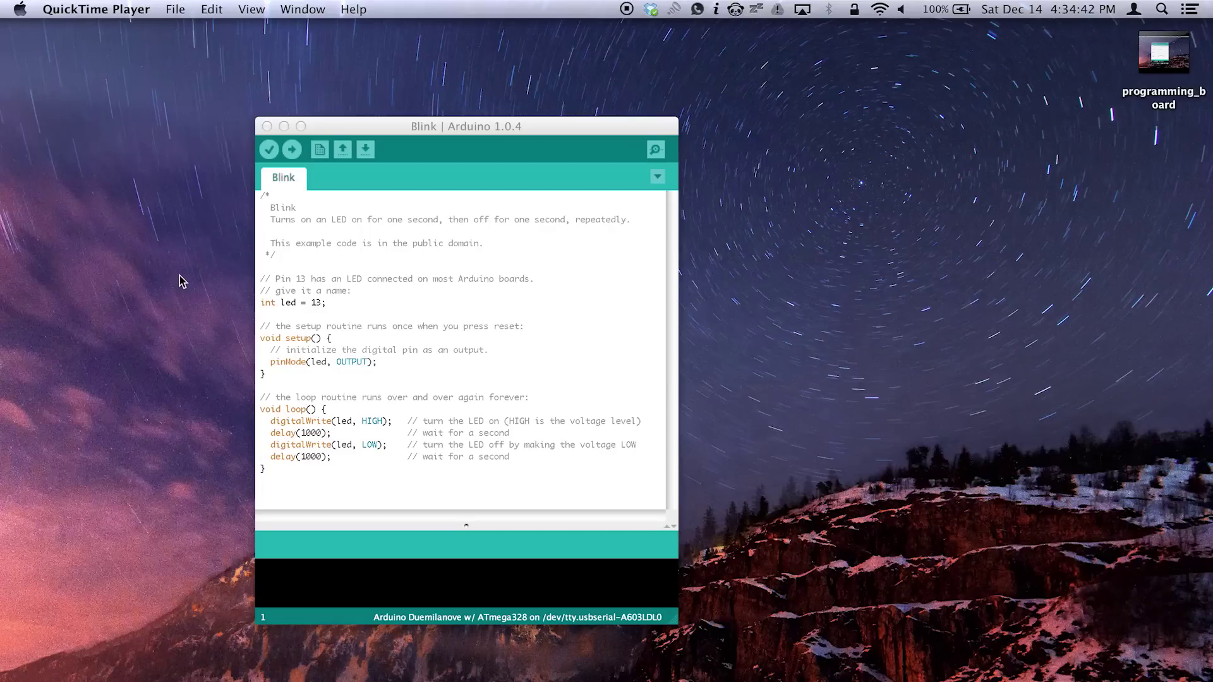
- Set the Arduino IDE board to Arduino Pro or Pro Mini (5V, 16 MHz) w/ ATmega328
left_click(327, 129)
left_click(249, 10)
mouse_move(310, 107)
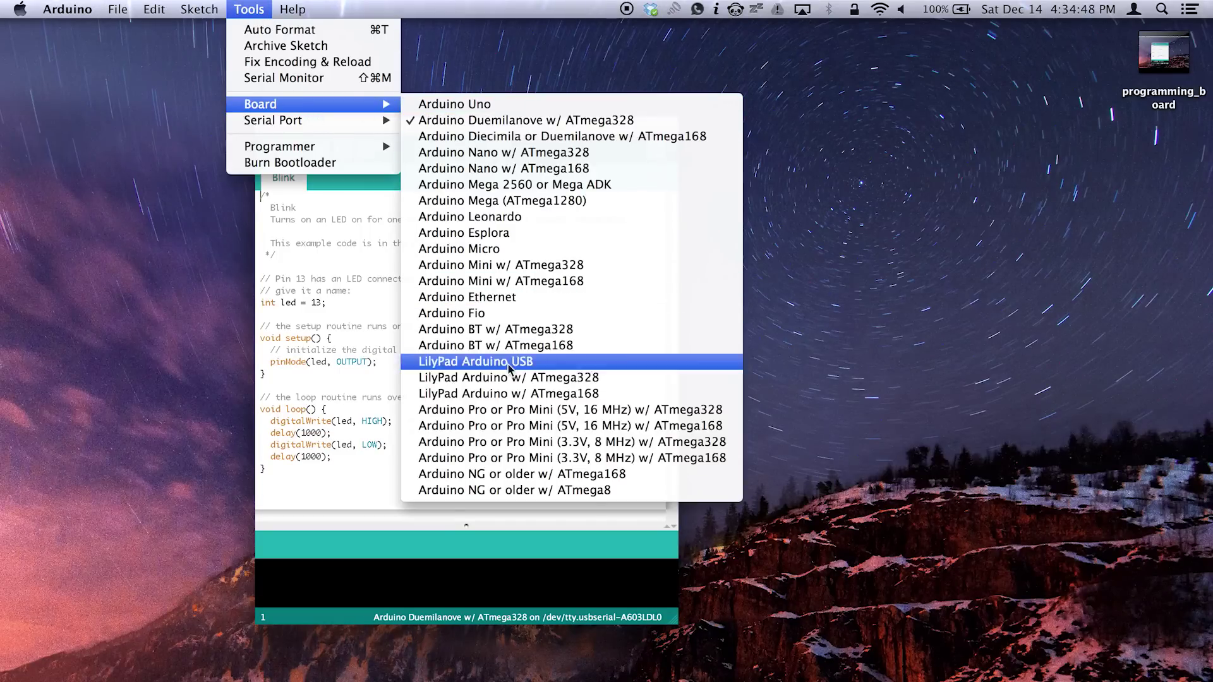
left_click(567, 410)
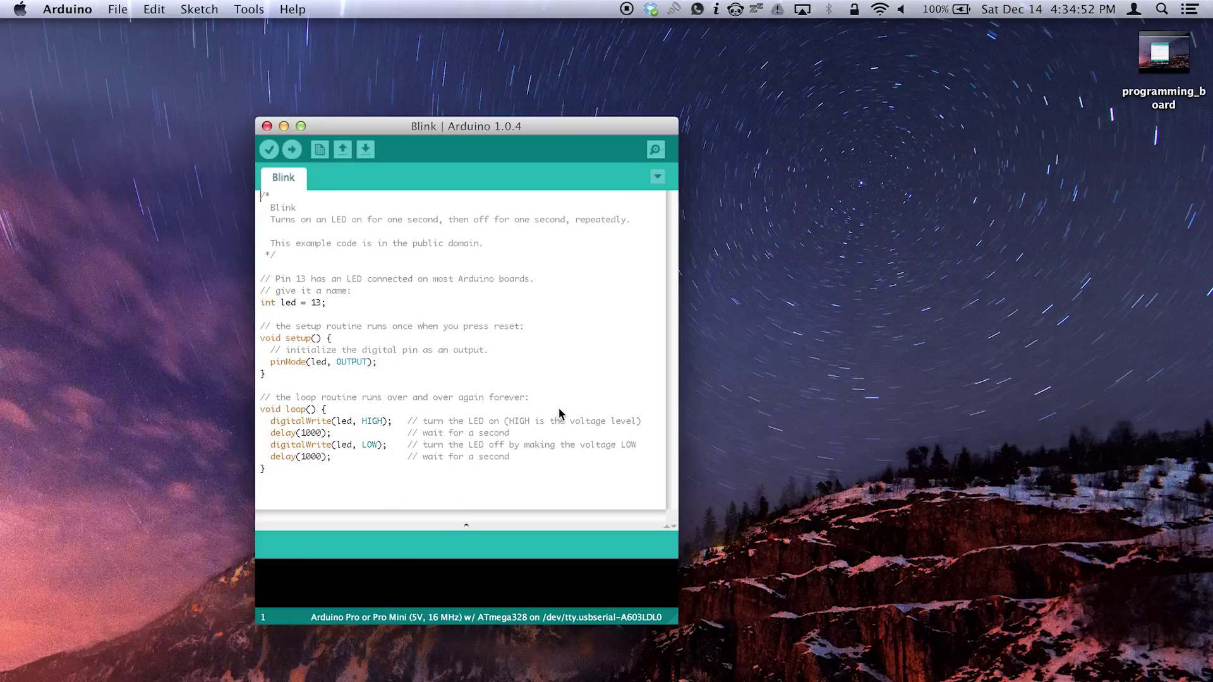